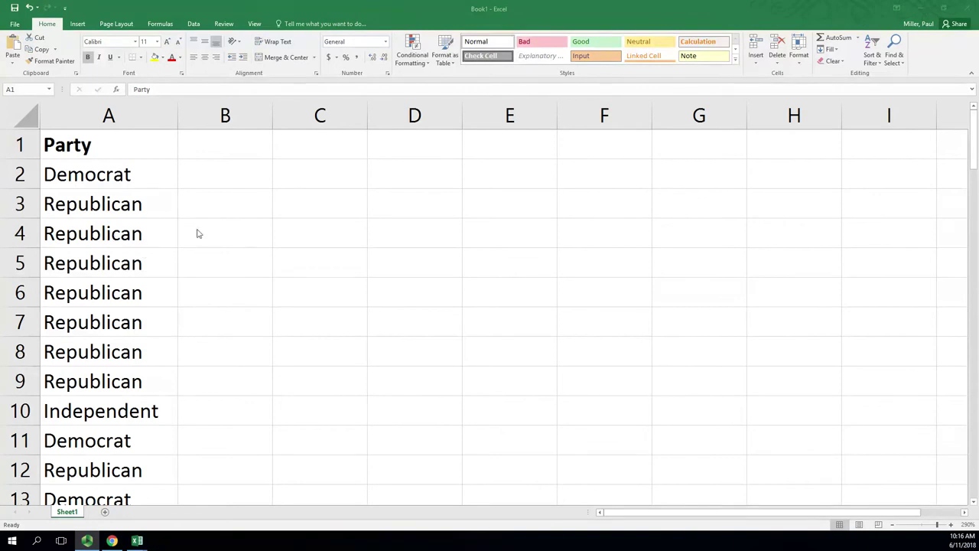
Copy the Party heading from cell A1 into cell C1.
click(135, 133)
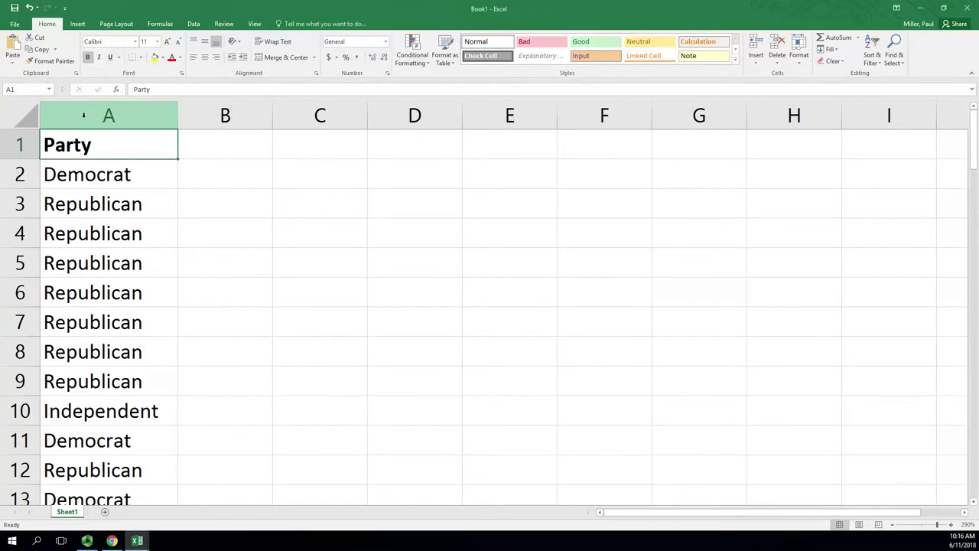
click(108, 114)
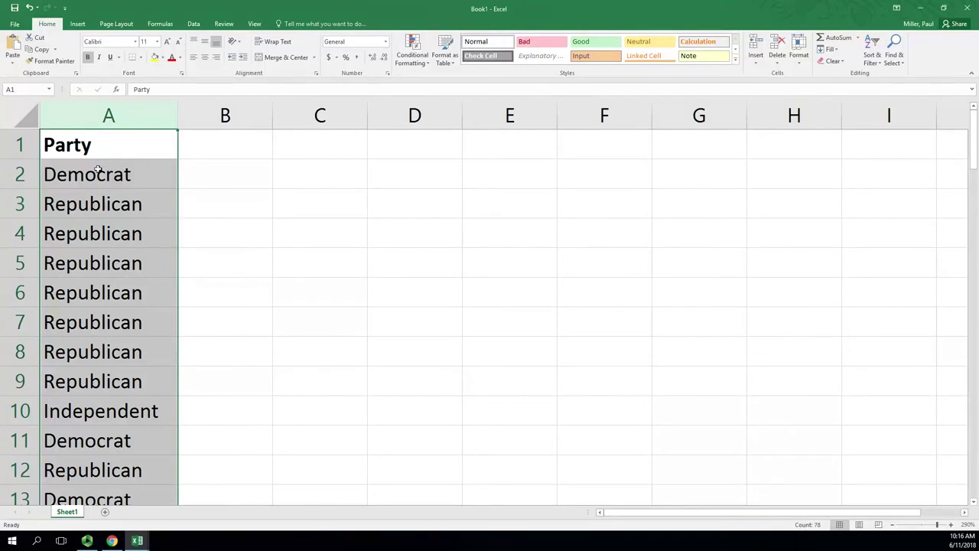
click(115, 147)
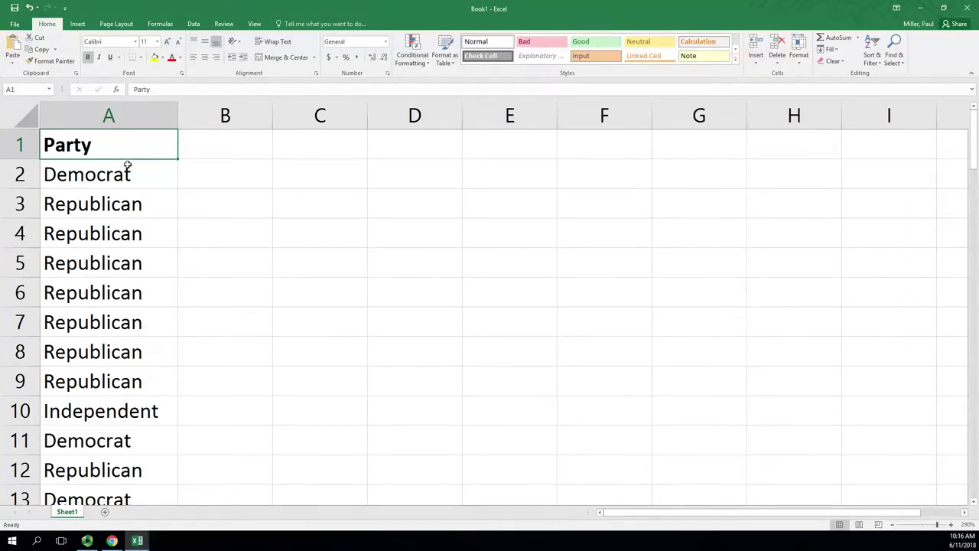
right_click(91, 146)
click(107, 164)
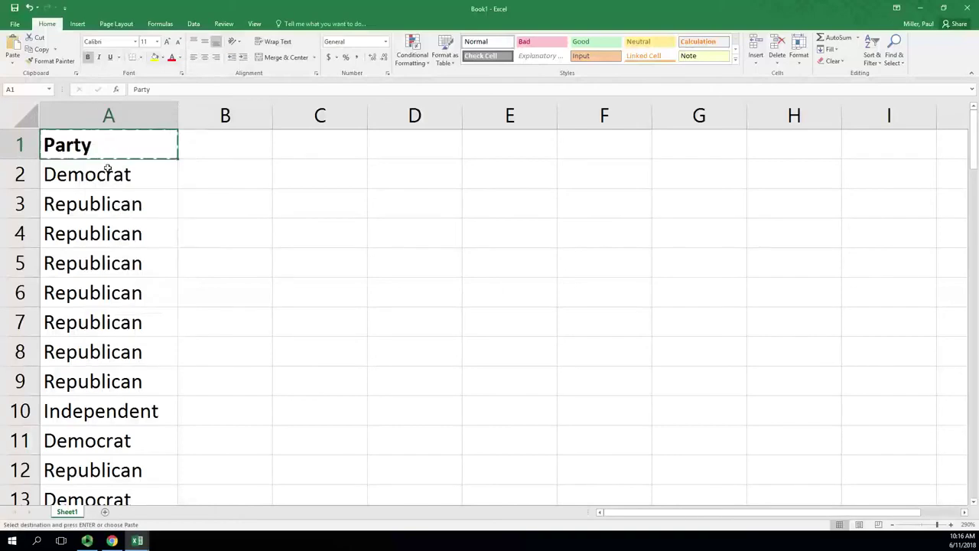
right_click(292, 154)
click(322, 193)
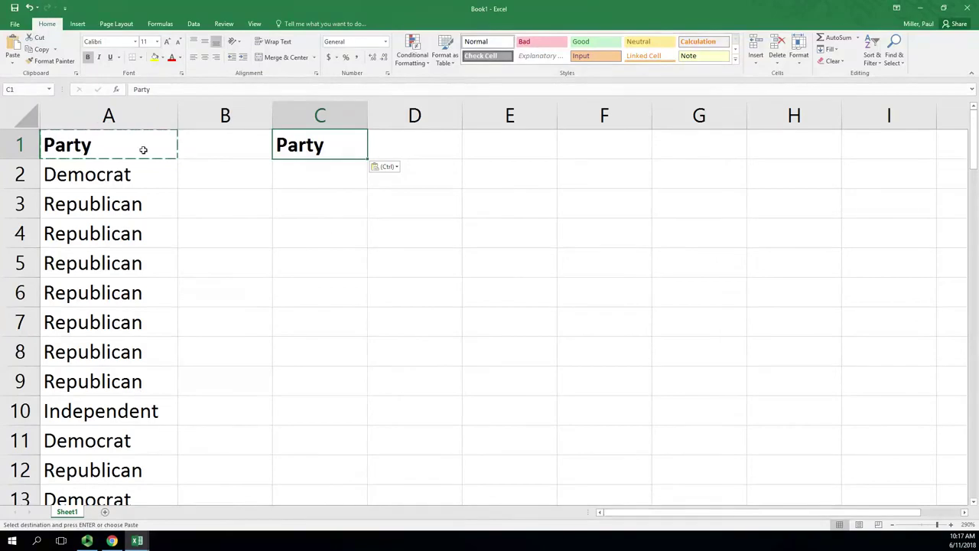
Sort the Party data in column A alphabetically from A to Z and look through the sorted entries.
click(313, 229)
click(291, 178)
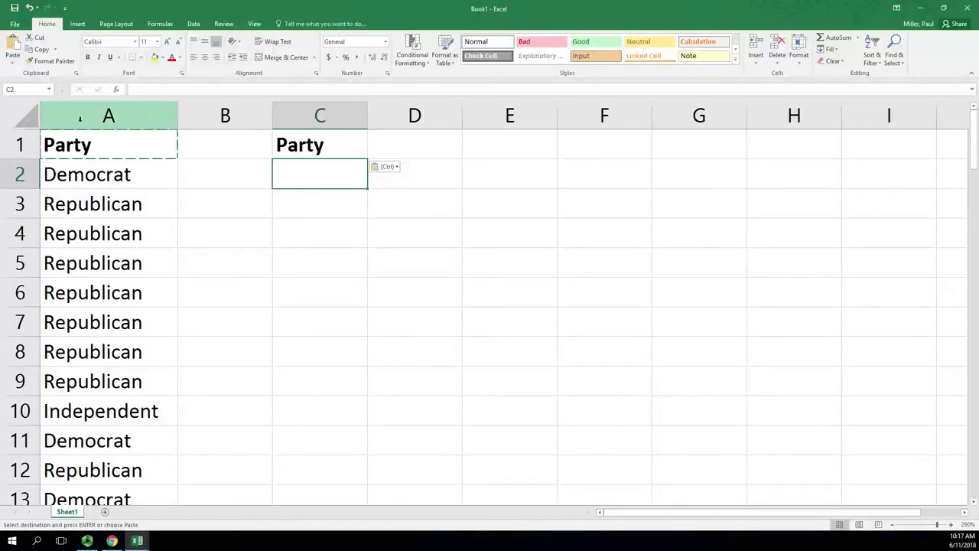
click(138, 118)
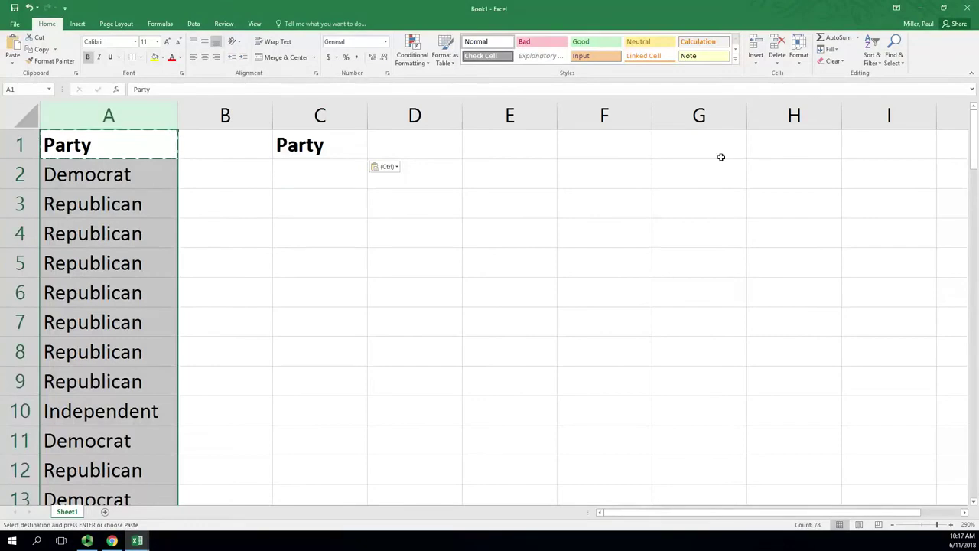
click(872, 57)
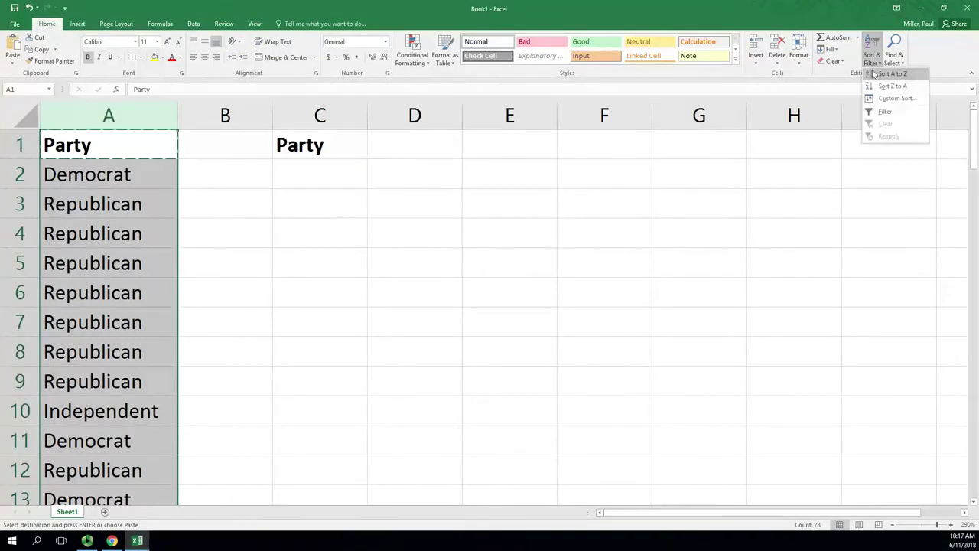
click(887, 73)
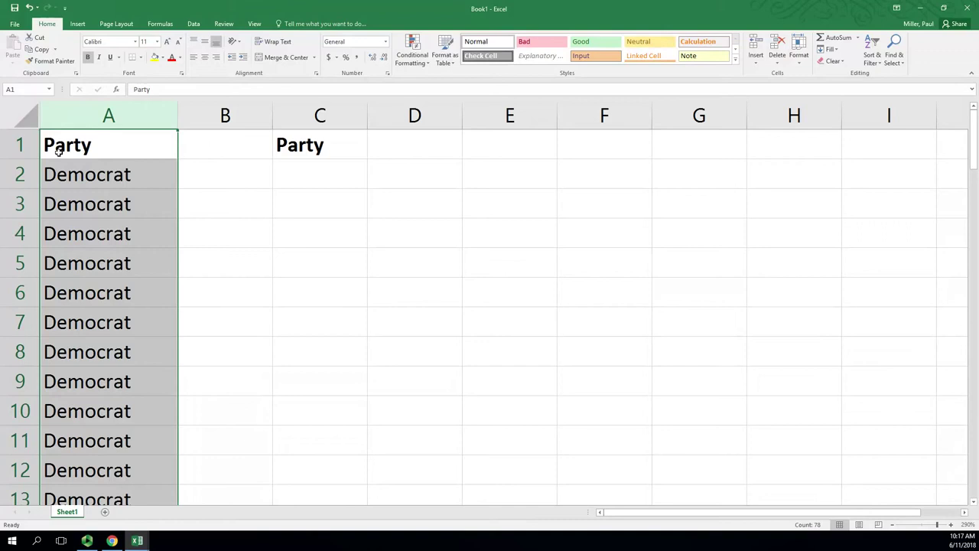
scroll(90, 293, down, 12)
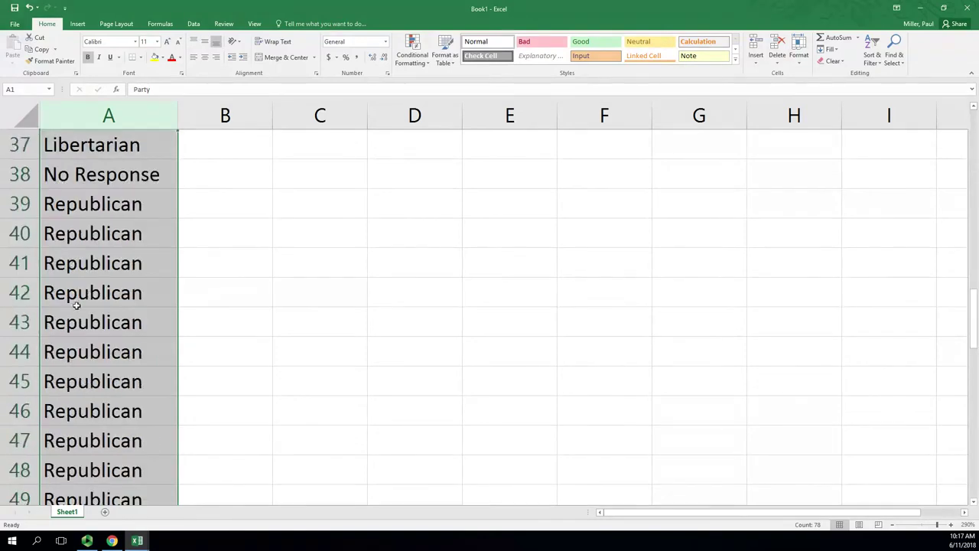
scroll(80, 284, up, 3)
scroll(96, 323, up, 9)
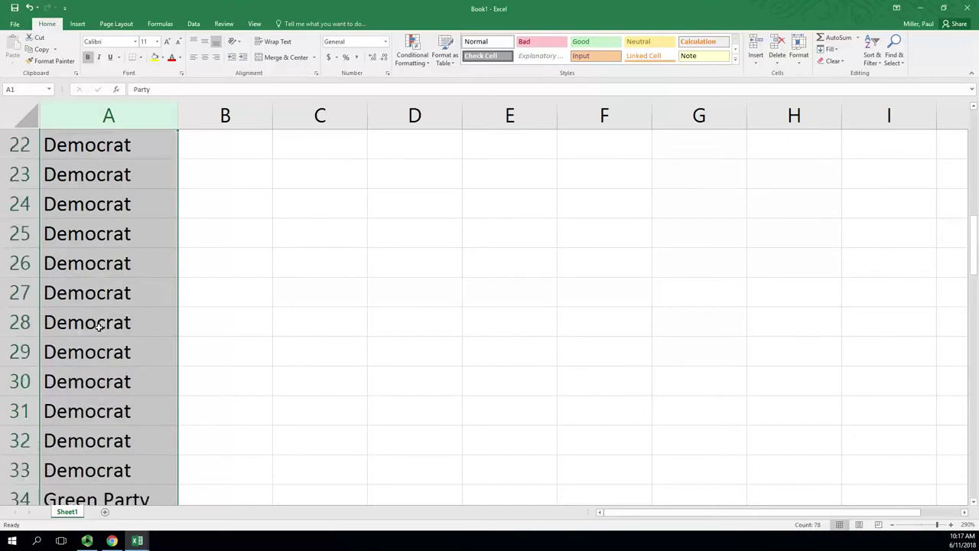
Copy the Democrat entry from A2 into C2, directly under the second Party heading.
click(307, 186)
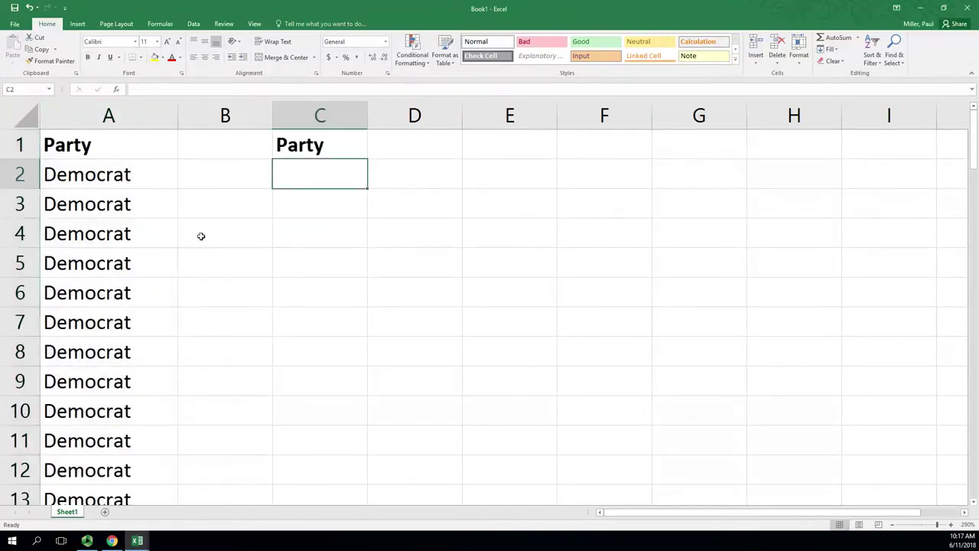
right_click(100, 176)
click(108, 192)
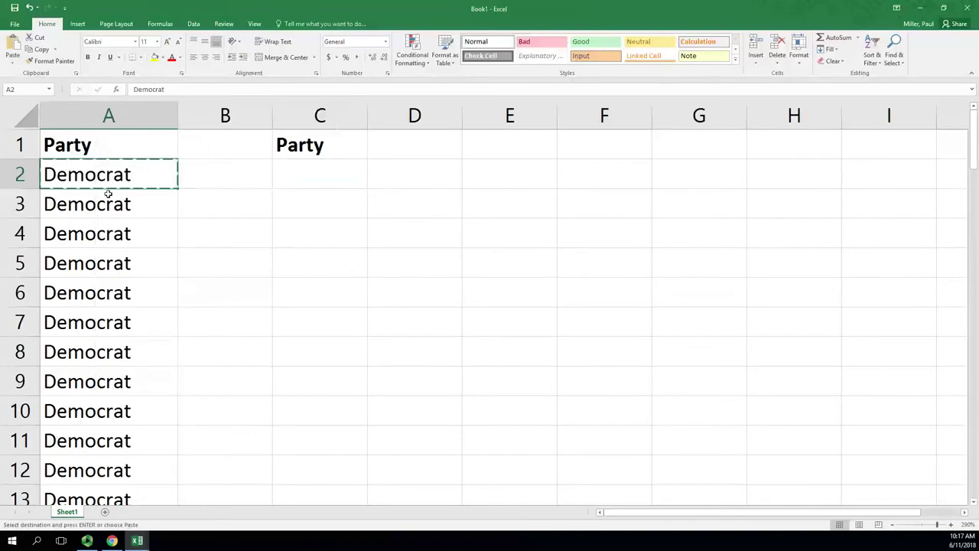
right_click(282, 175)
click(297, 217)
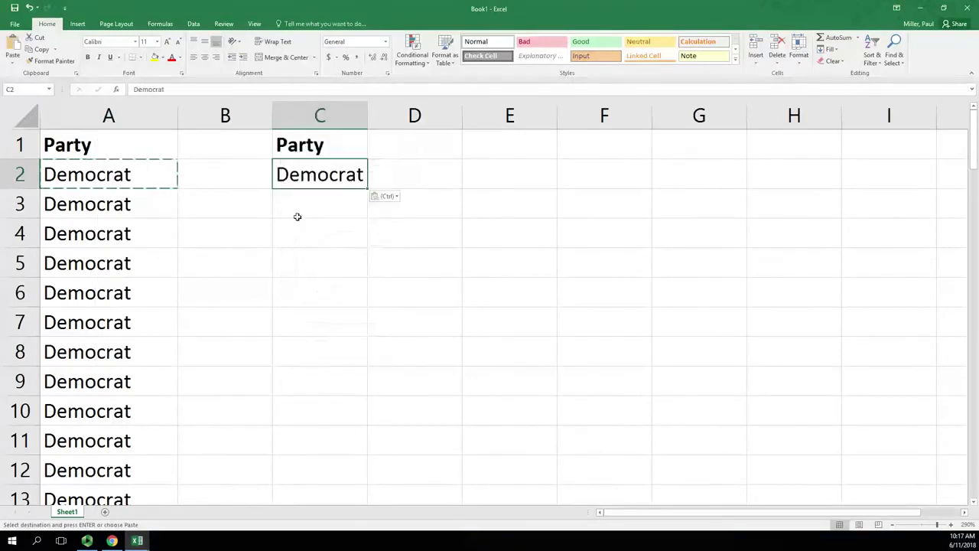
Copy the Green Party entry from A34 into C3 as the second category in the list.
scroll(136, 288, down, 11)
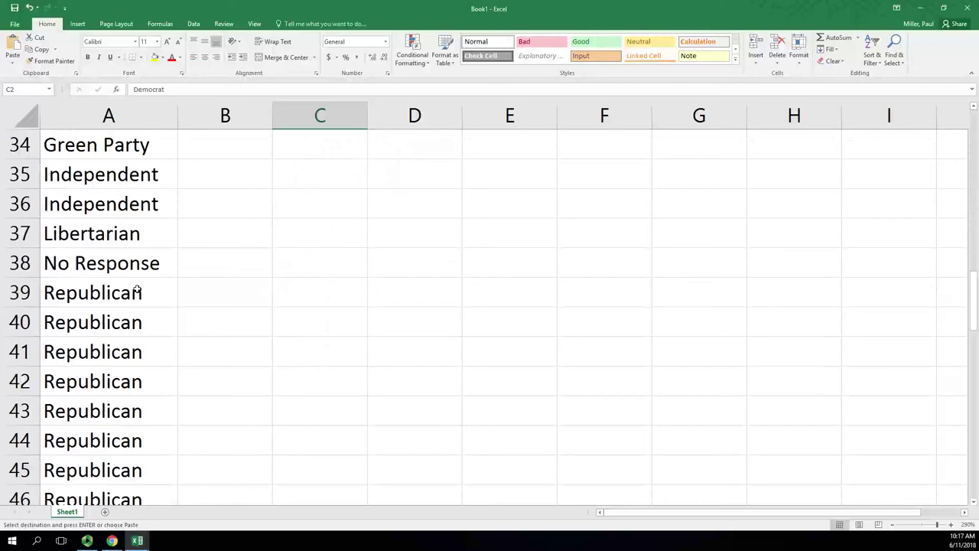
scroll(92, 175, up, 2)
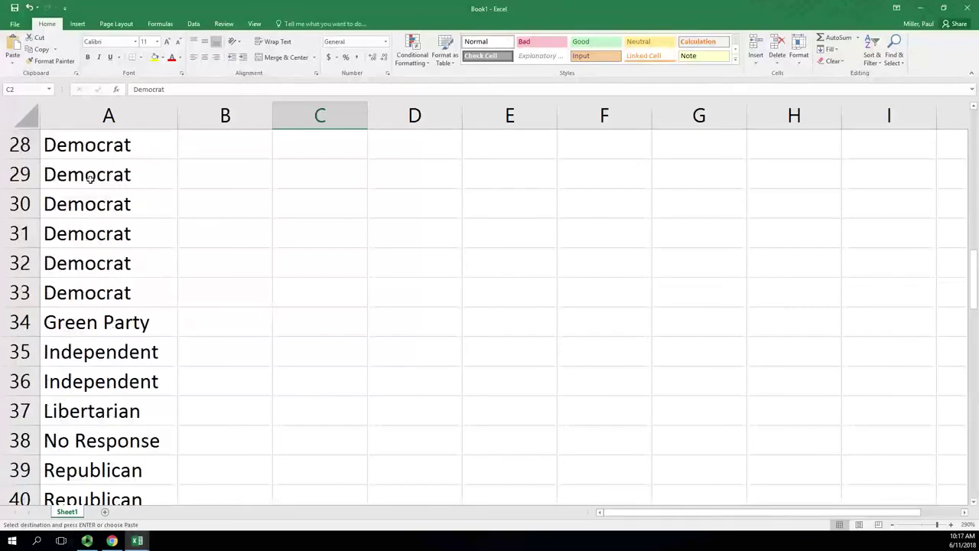
right_click(92, 324)
key(Escape)
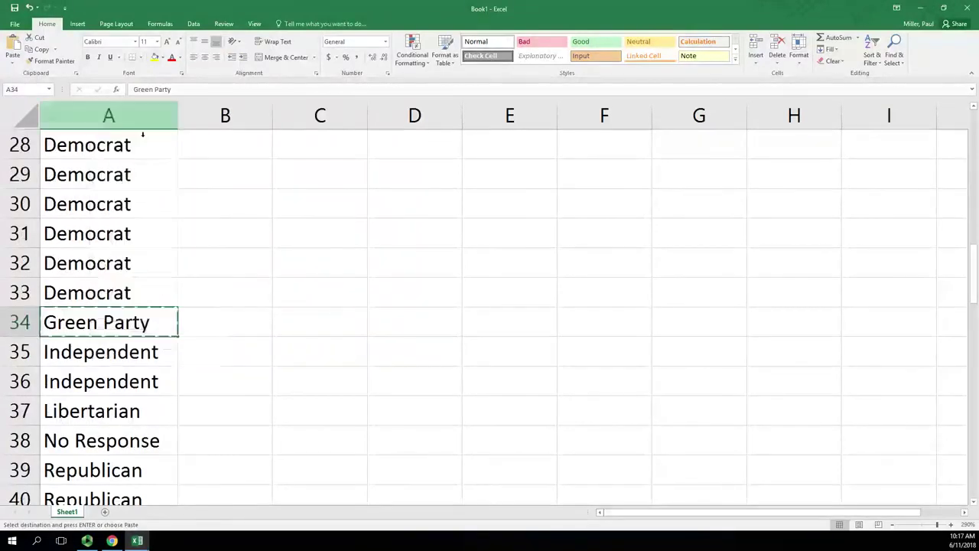
scroll(341, 313, up, 9)
right_click(334, 195)
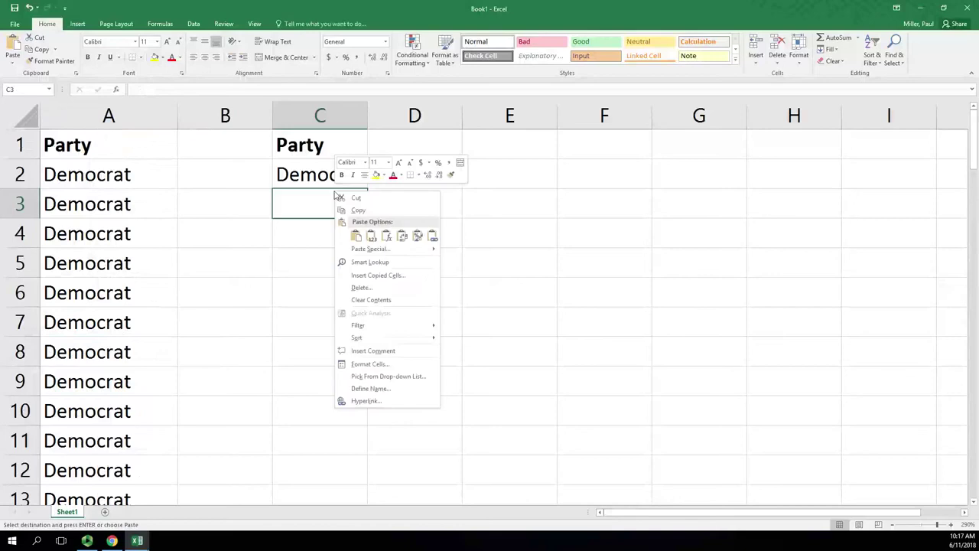
click(356, 236)
scroll(69, 315, down, 4)
scroll(68, 315, down, 6)
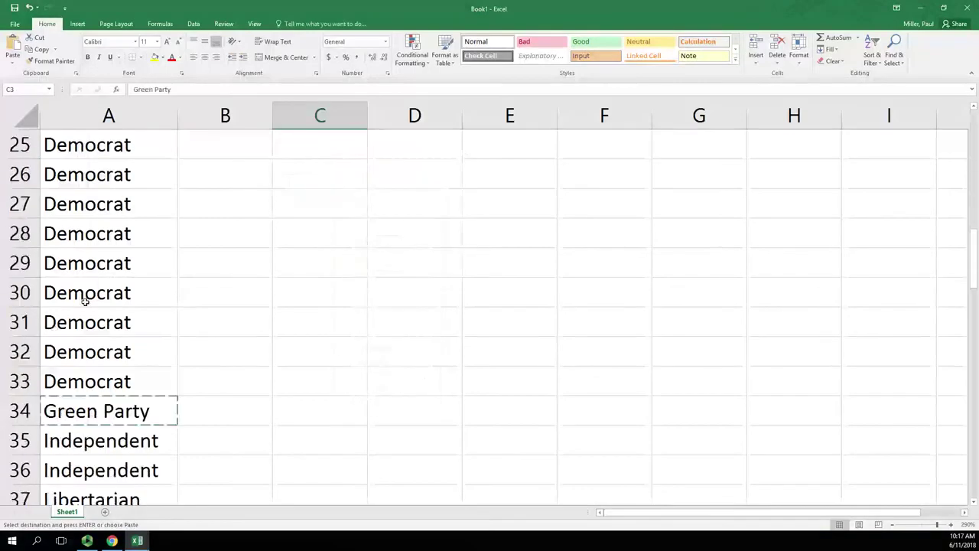
right_click(111, 275)
click(129, 321)
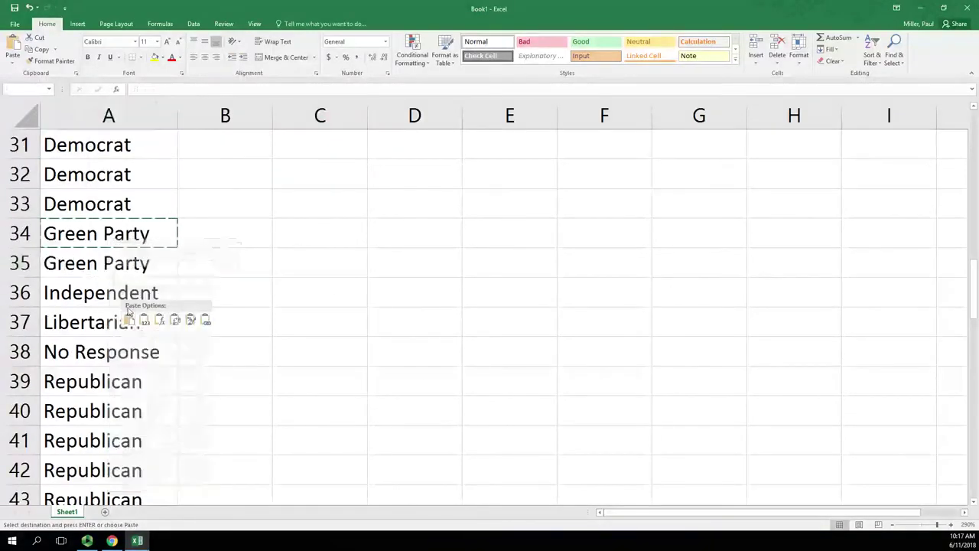
key(ctrl+z)
Copy the Independent entry from A35 into C4 of the category list.
right_click(110, 276)
click(132, 293)
scroll(232, 251, up, 10)
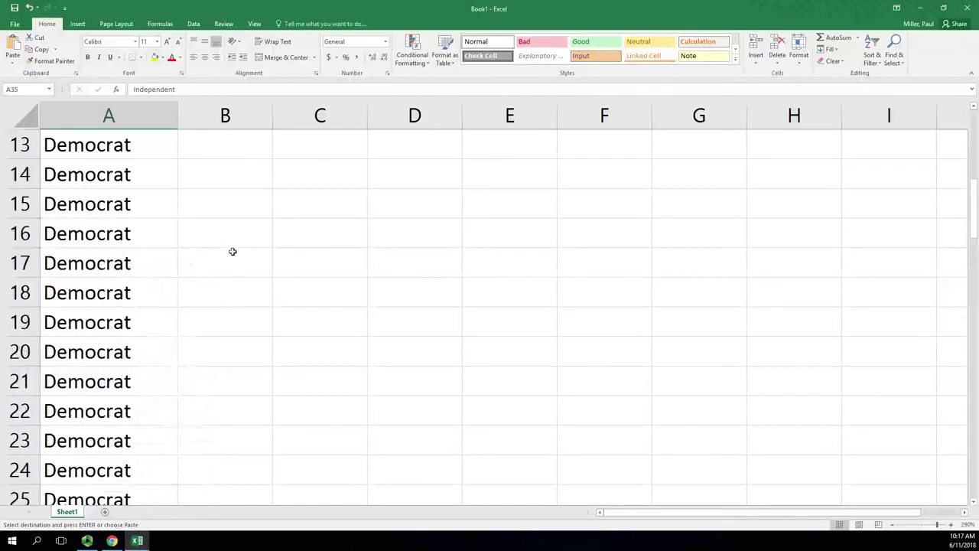
right_click(320, 224)
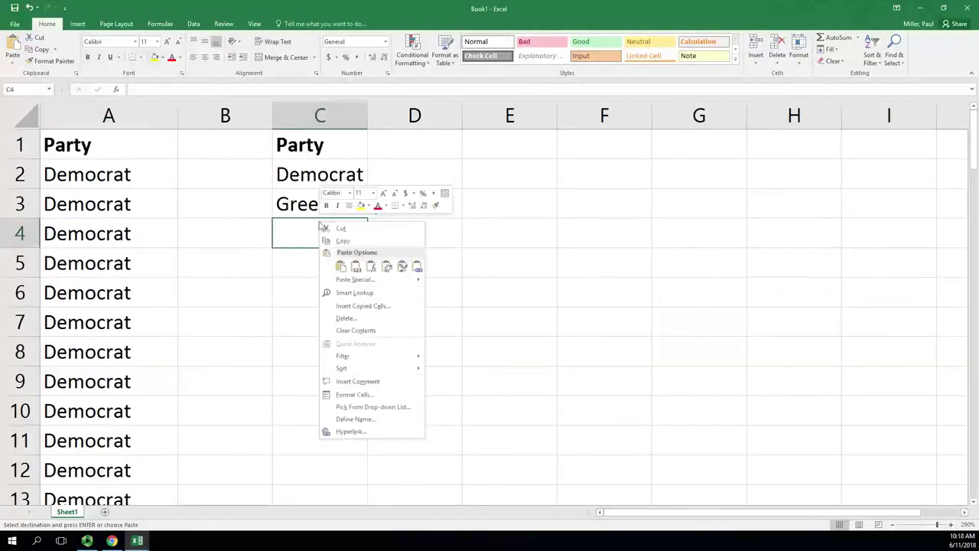
click(340, 265)
Copy the Libertarian entry from A37 into C5 of the category list.
scroll(110, 321, down, 7)
scroll(103, 317, down, 4)
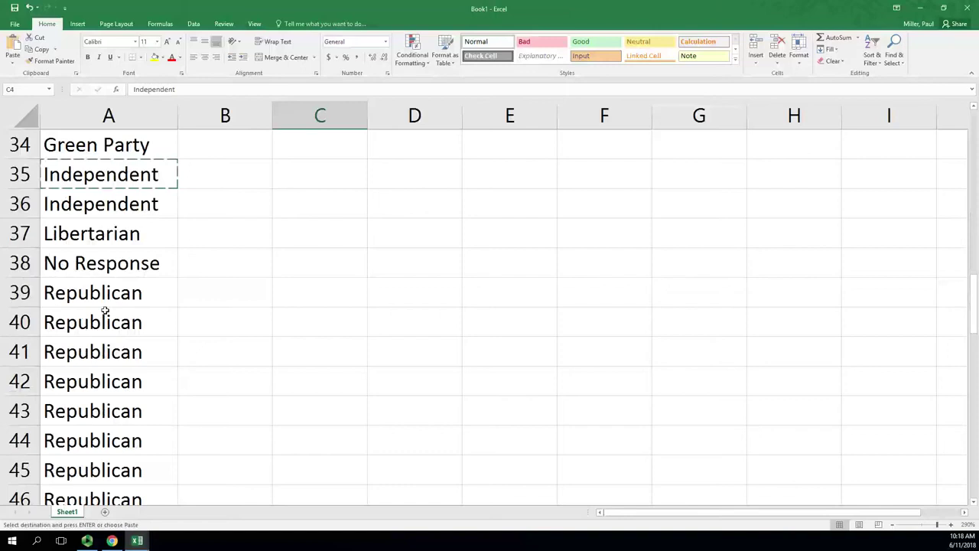
right_click(77, 198)
right_click(49, 233)
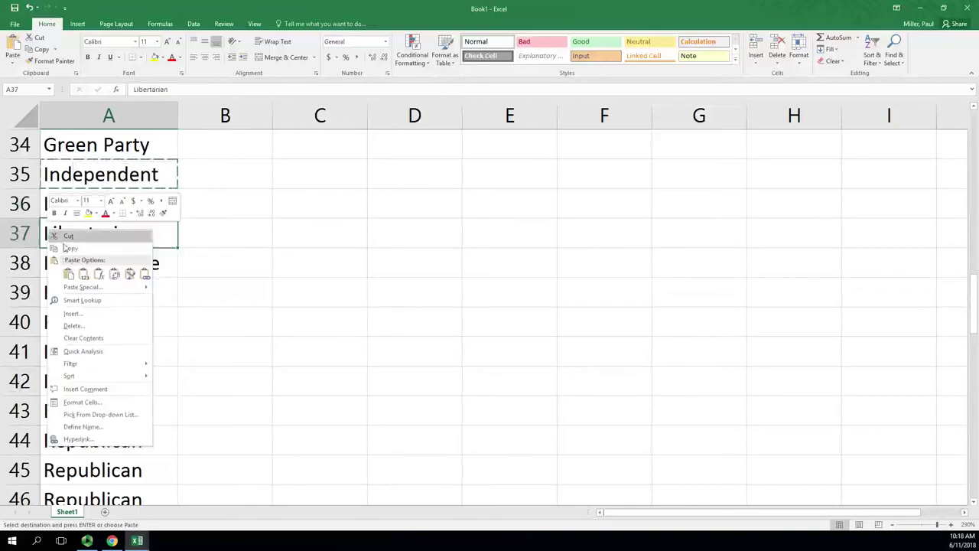
click(69, 249)
scroll(313, 267, up, 11)
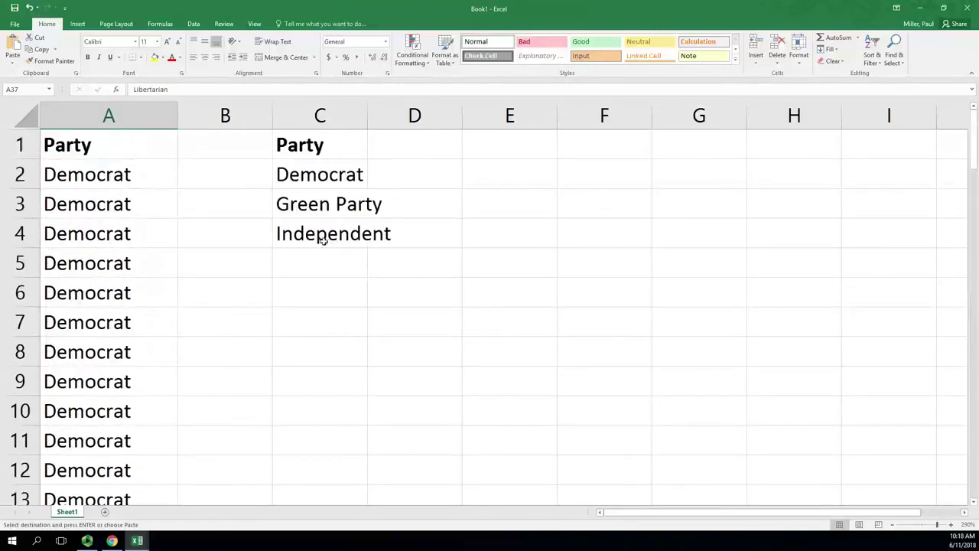
right_click(313, 255)
click(335, 296)
Copy the No Response entry from A38 into C6 of the category list.
scroll(109, 299, down, 12)
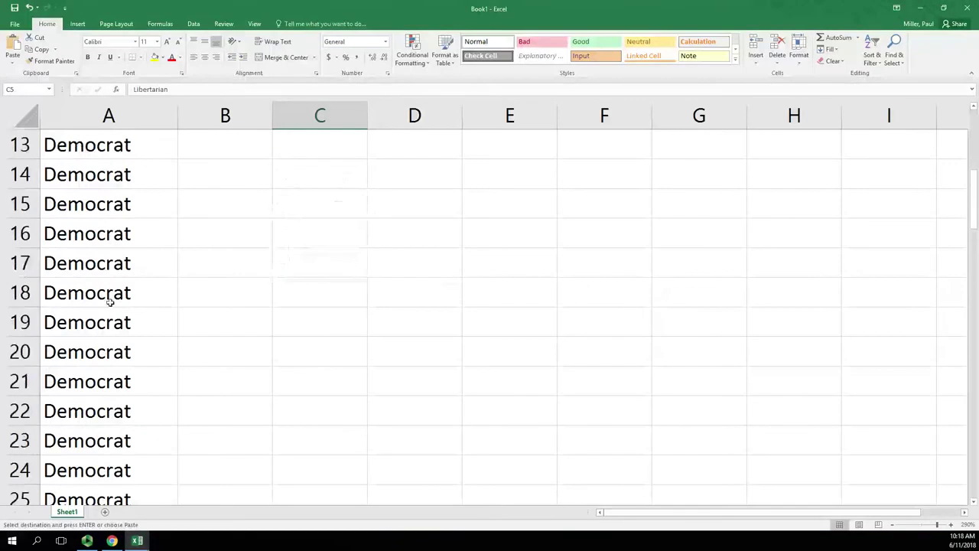
right_click(99, 180)
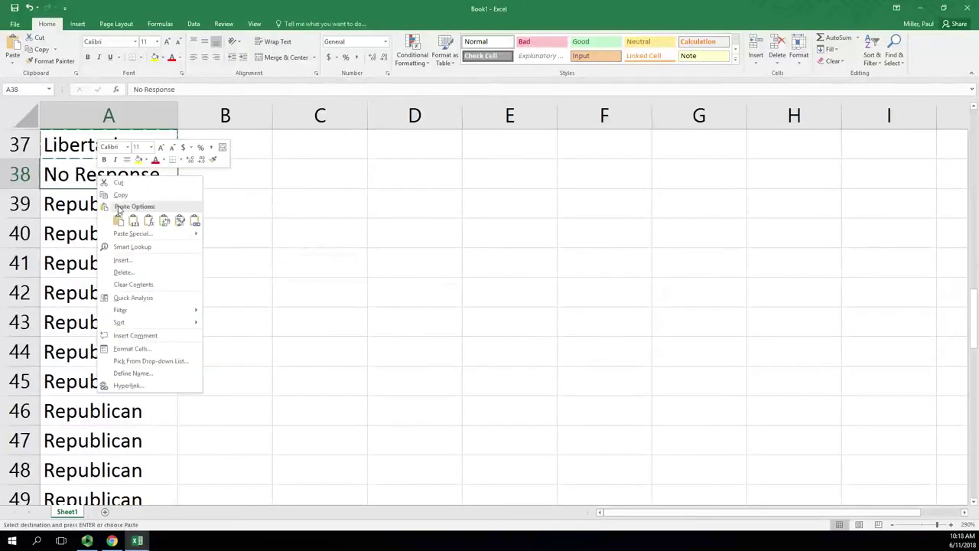
click(120, 195)
scroll(284, 269, up, 12)
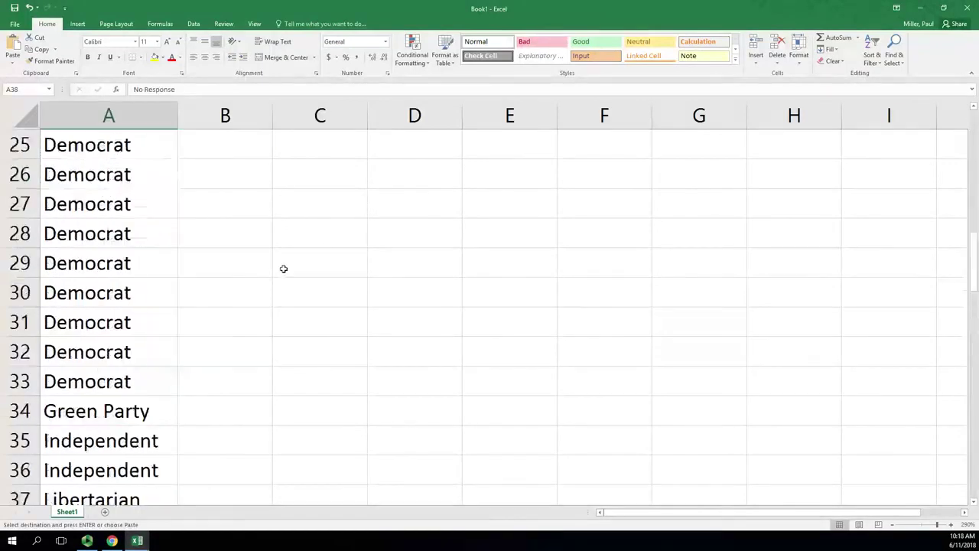
right_click(335, 307)
click(345, 337)
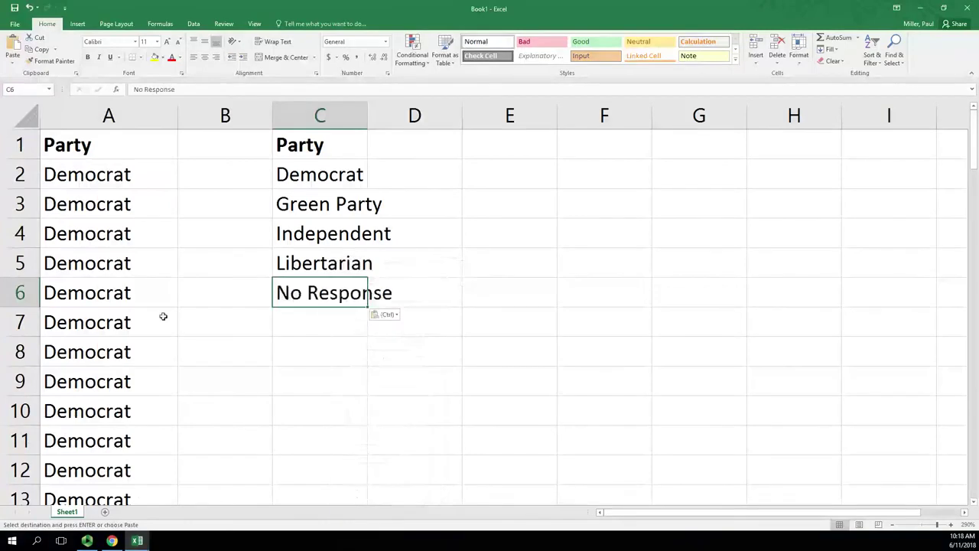
Copy the first Republican entry, in A39, into C7 of the category list.
scroll(163, 315, down, 11)
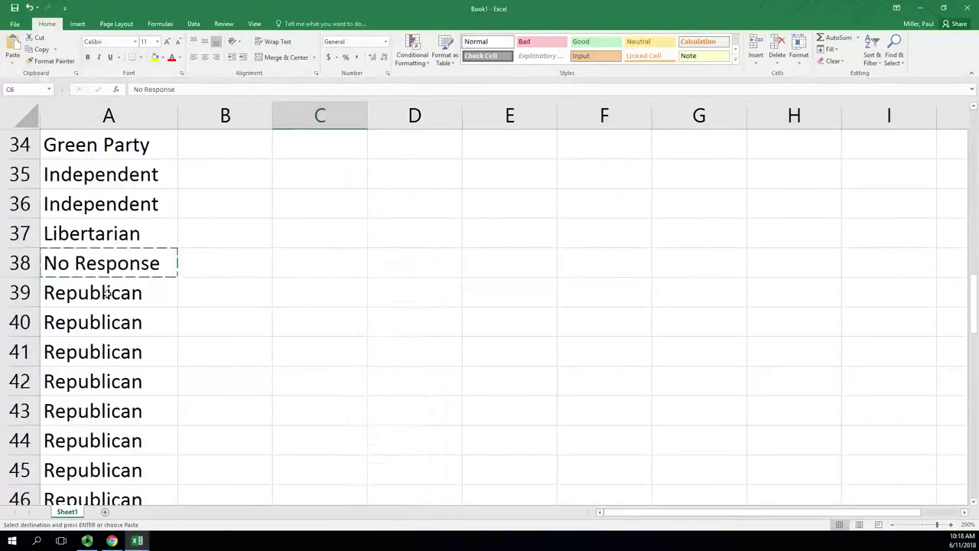
right_click(107, 293)
scroll(258, 301, up, 9)
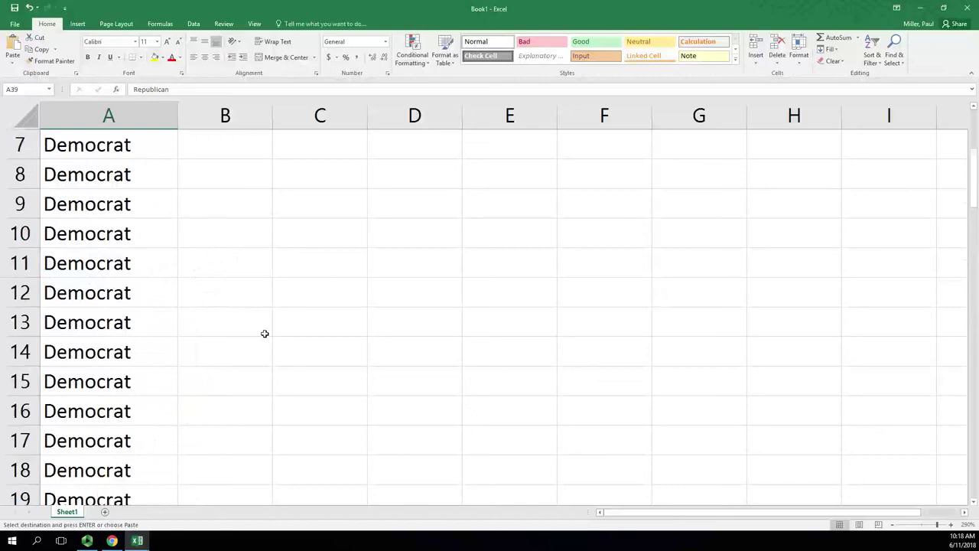
scroll(265, 334, up, 2)
right_click(335, 322)
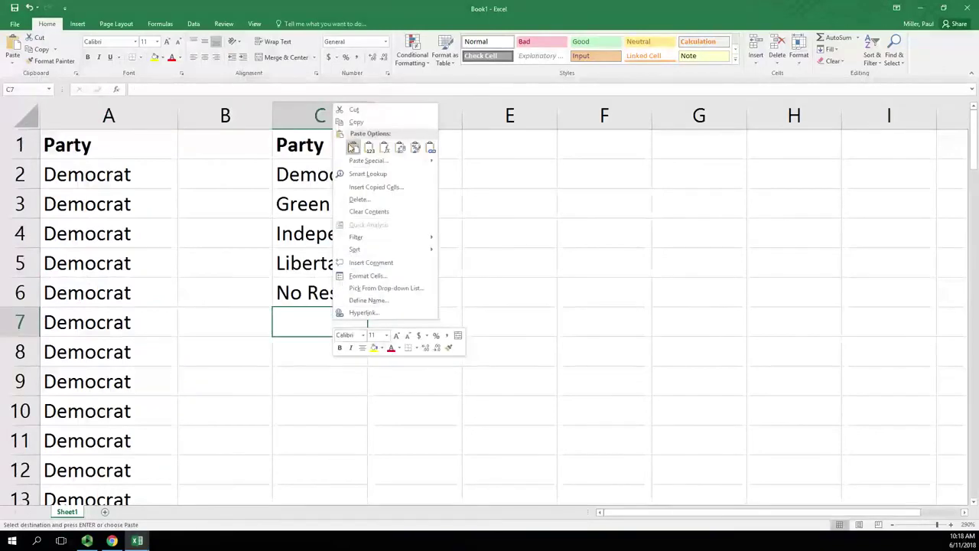
click(352, 147)
Copy the Undecided entry from A77 into C8 of the category list and auto-fit the width of column C.
scroll(122, 314, down, 14)
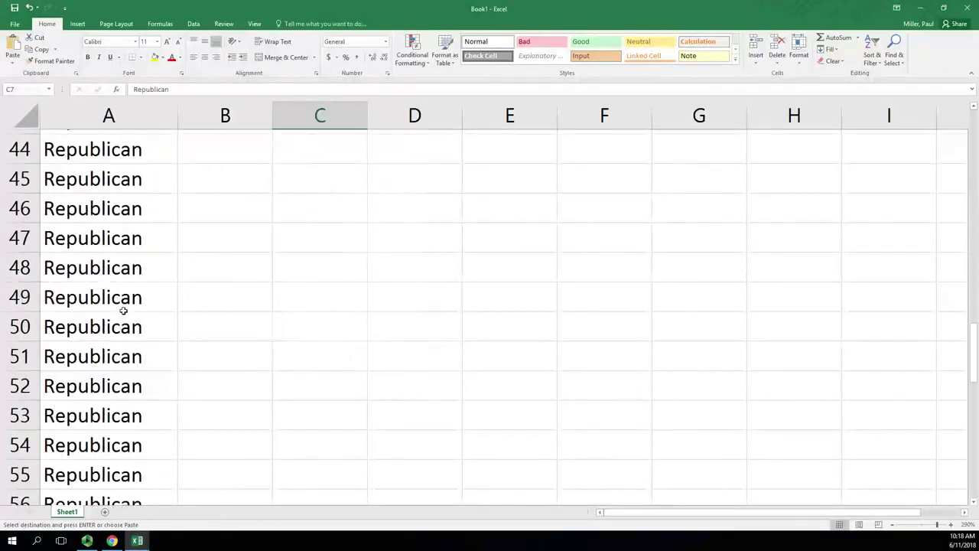
scroll(124, 310, down, 10)
right_click(99, 261)
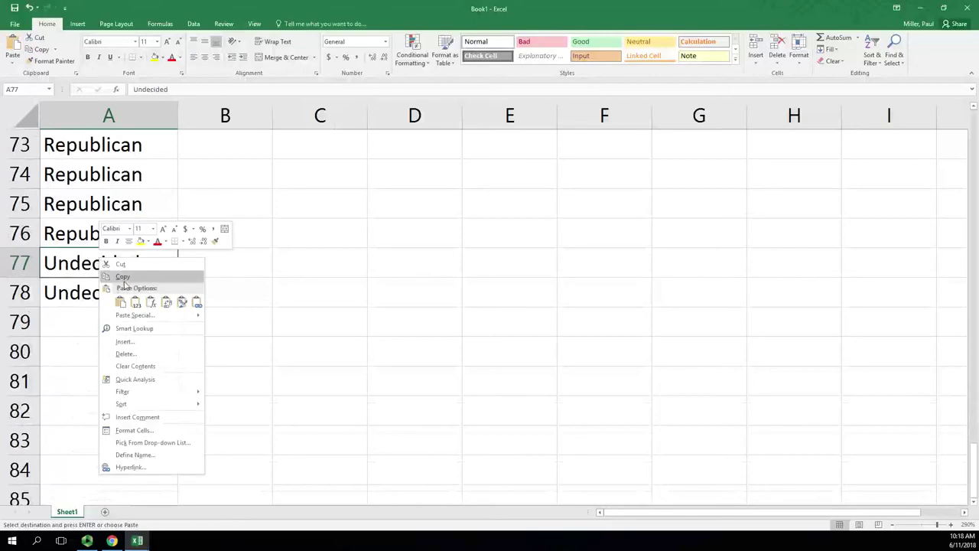
click(124, 277)
scroll(338, 337, up, 6)
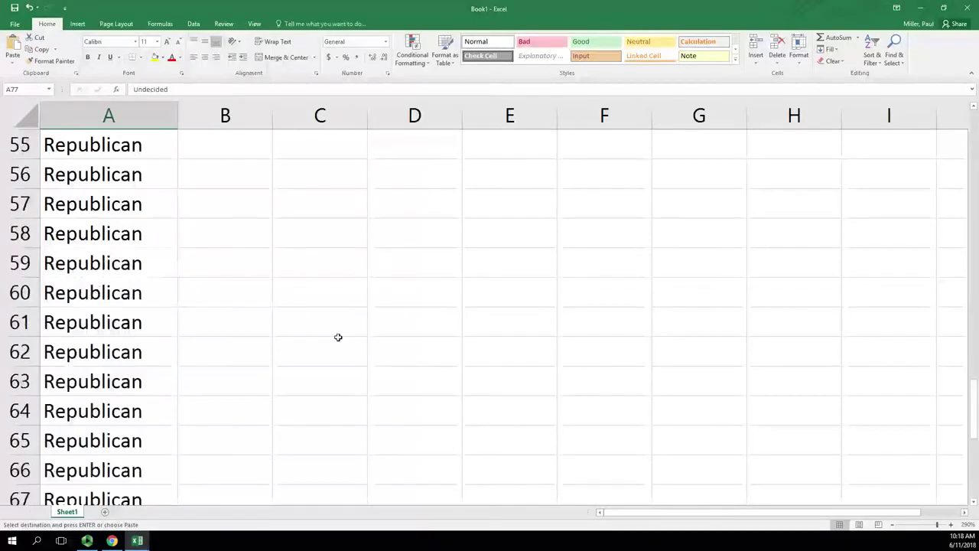
scroll(338, 337, up, 18)
right_click(292, 349)
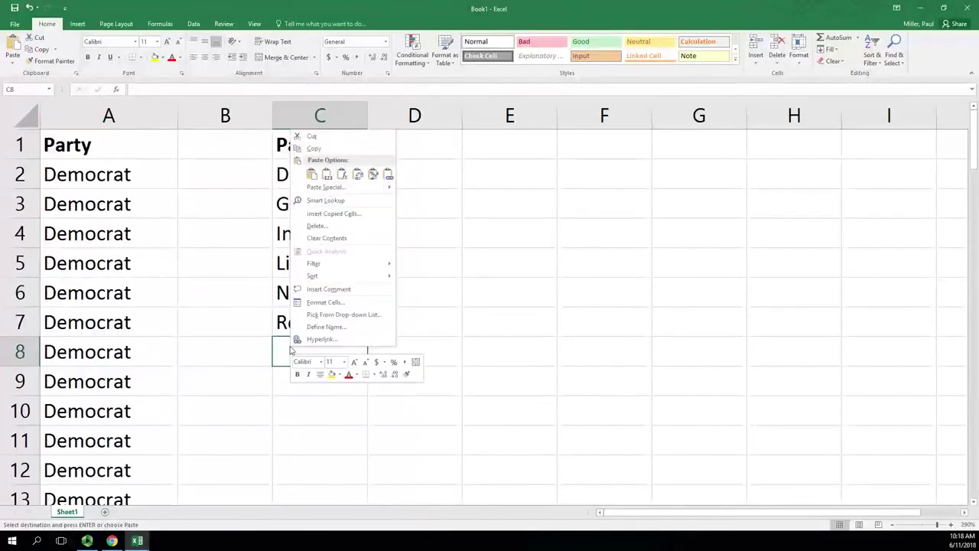
click(311, 175)
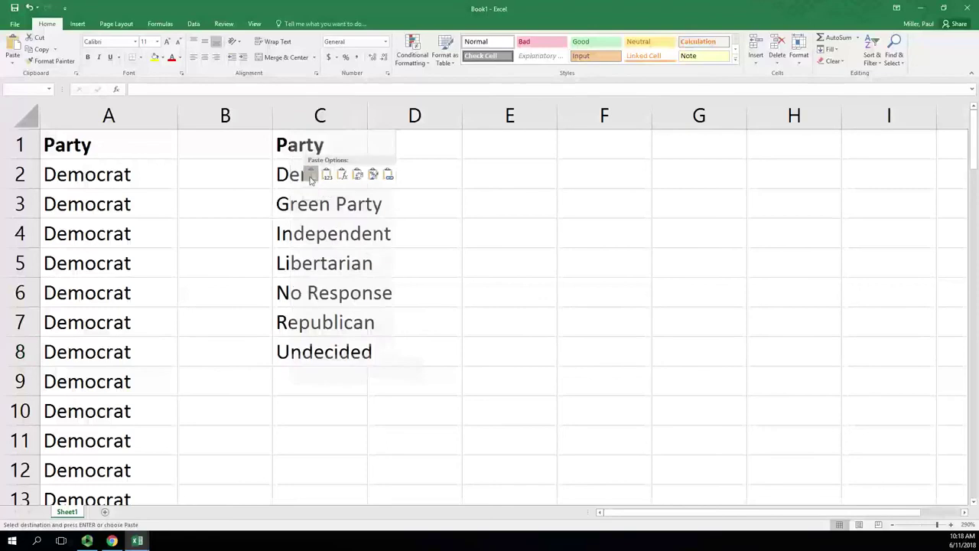
click(413, 289)
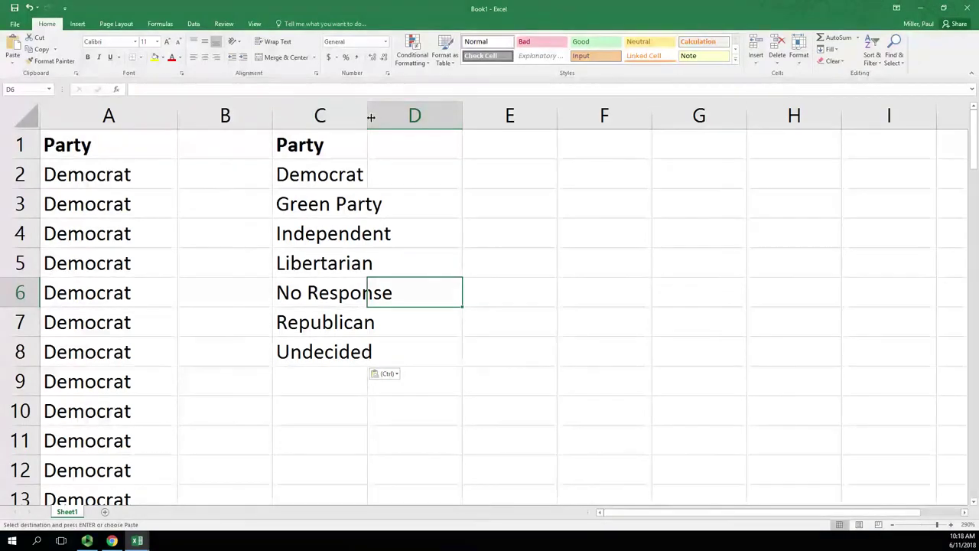
double_click(368, 116)
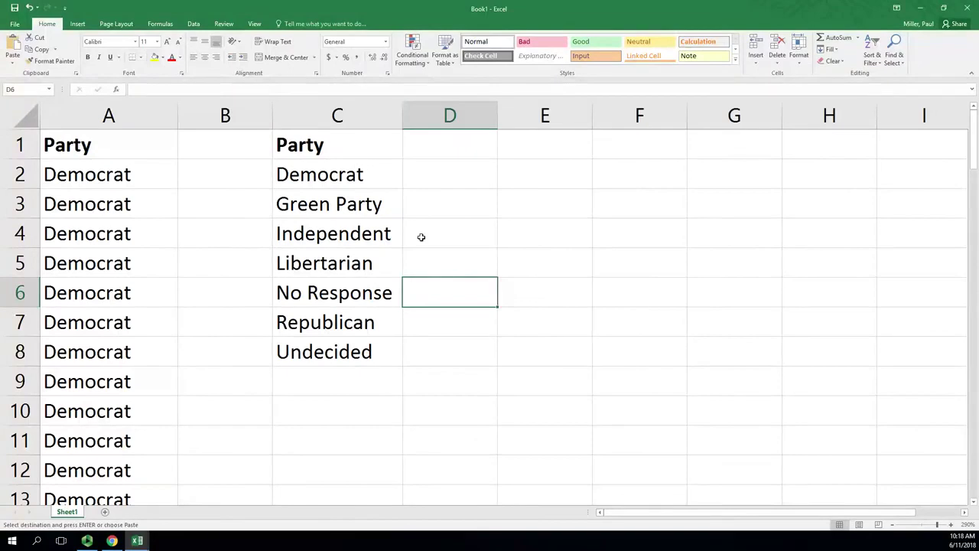
Add a bold "Frequency" header in D1 and auto-fit the width of column D.
click(454, 151)
text(Fr)
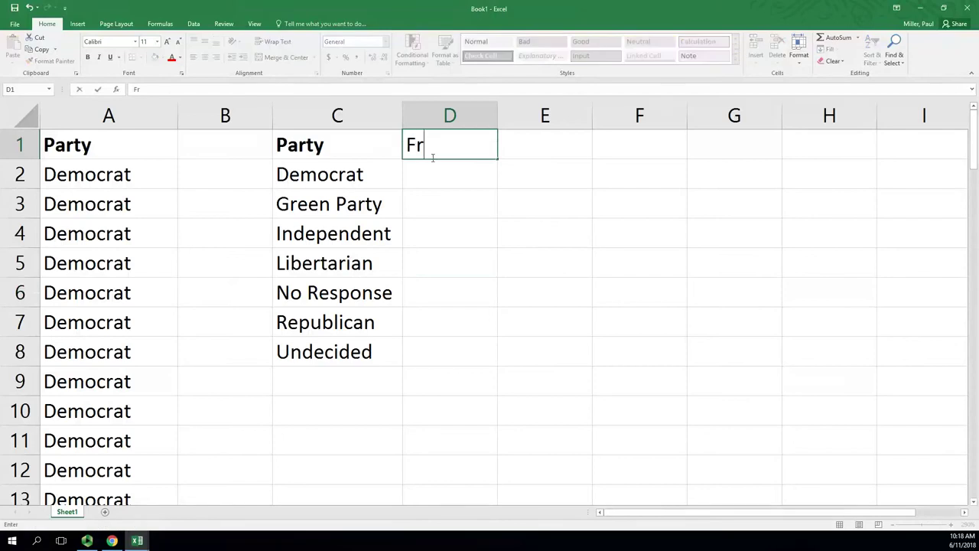
text(equency)
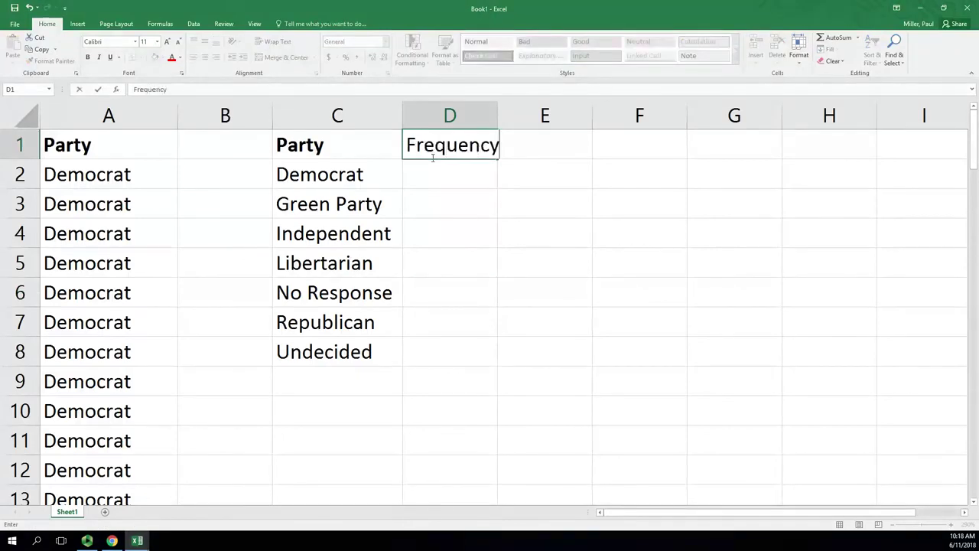
key(Return)
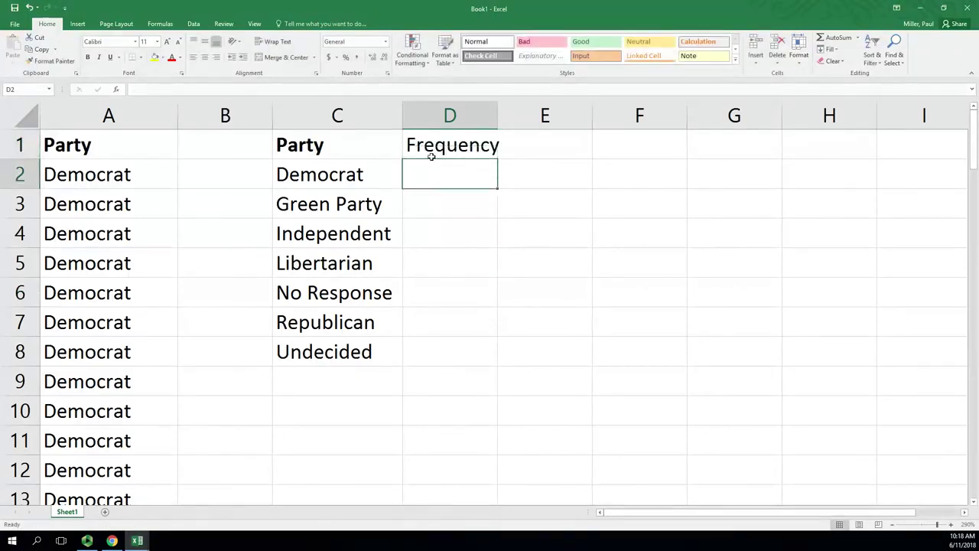
double_click(498, 115)
click(459, 145)
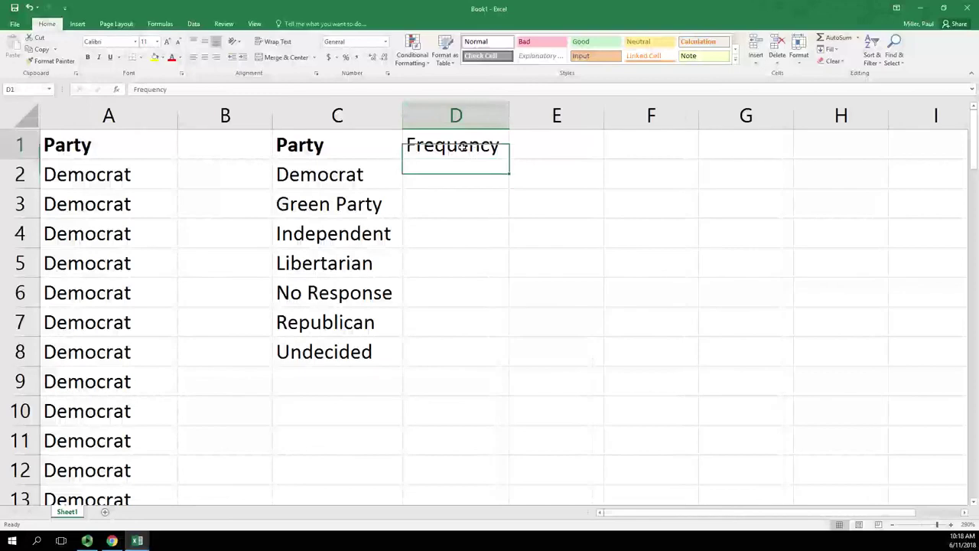
click(87, 57)
click(497, 182)
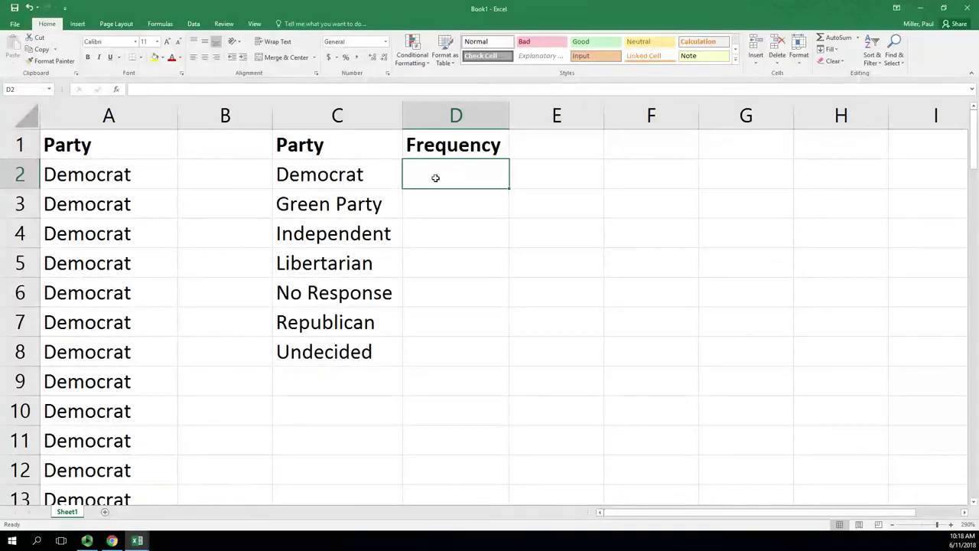
Select the Democrat entries in A2:A33 to check how many there are.
scroll(129, 215, down, 5)
scroll(131, 234, up, 5)
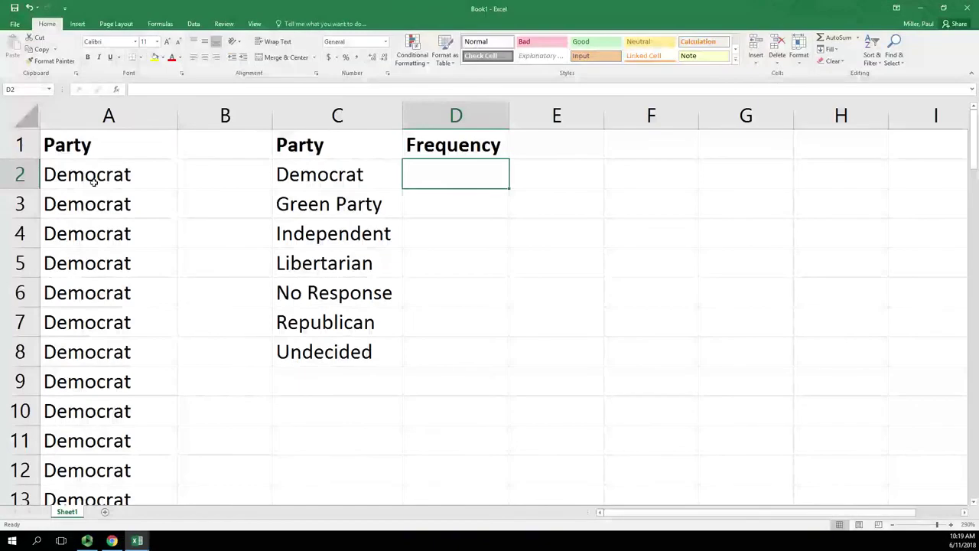
drag(93, 180, 113, 151)
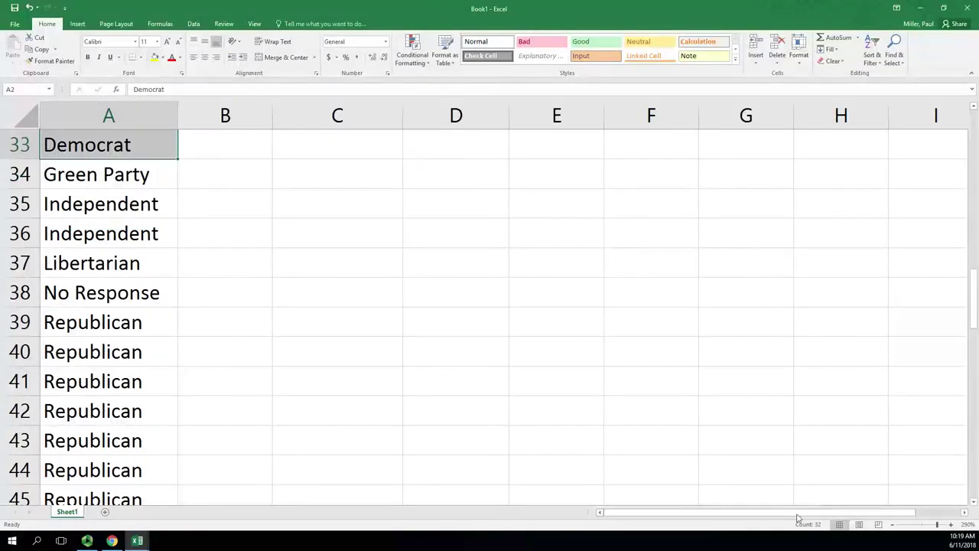
scroll(593, 329, up, 11)
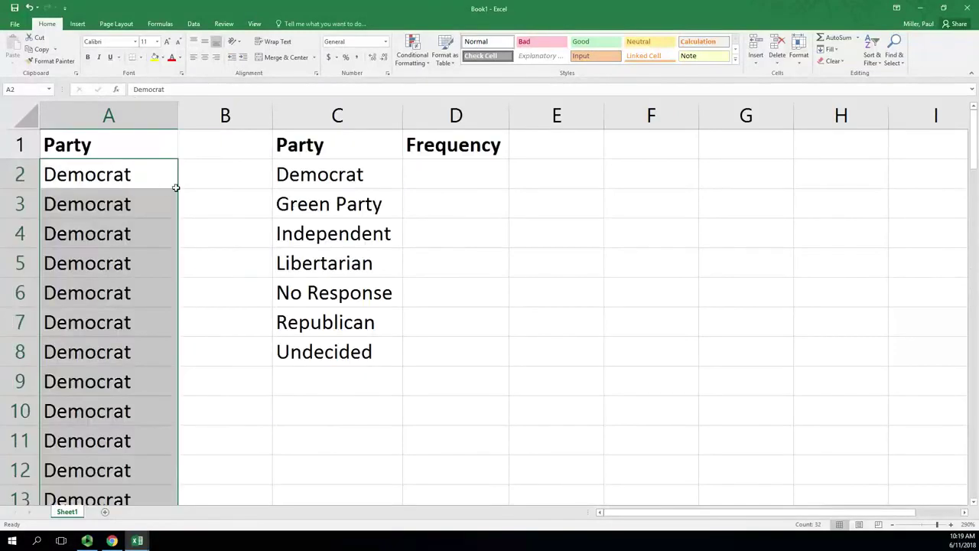
Enter the formula =COUNTIF(A:A,C2) in D2 to count the Democrat entries in column A.
click(451, 184)
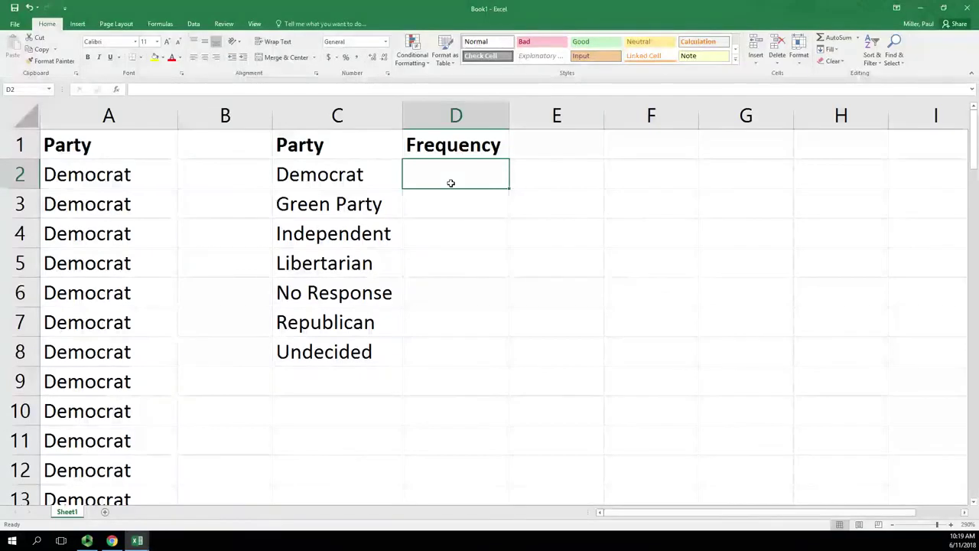
text(=)
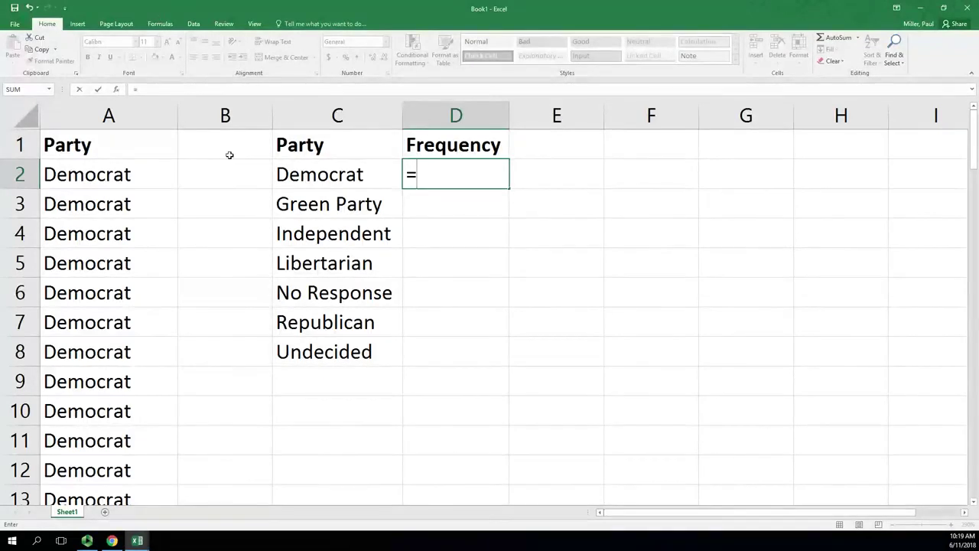
text(countif)
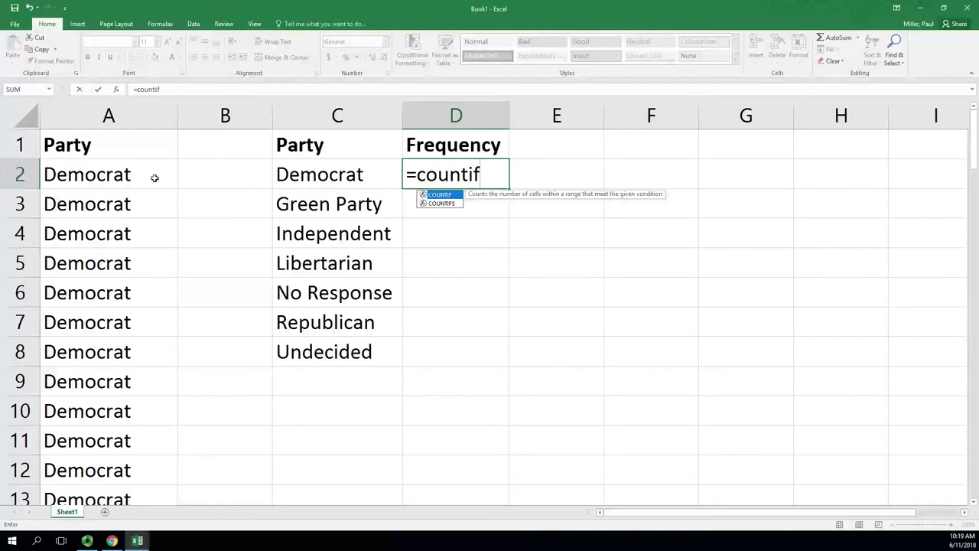
double_click(440, 195)
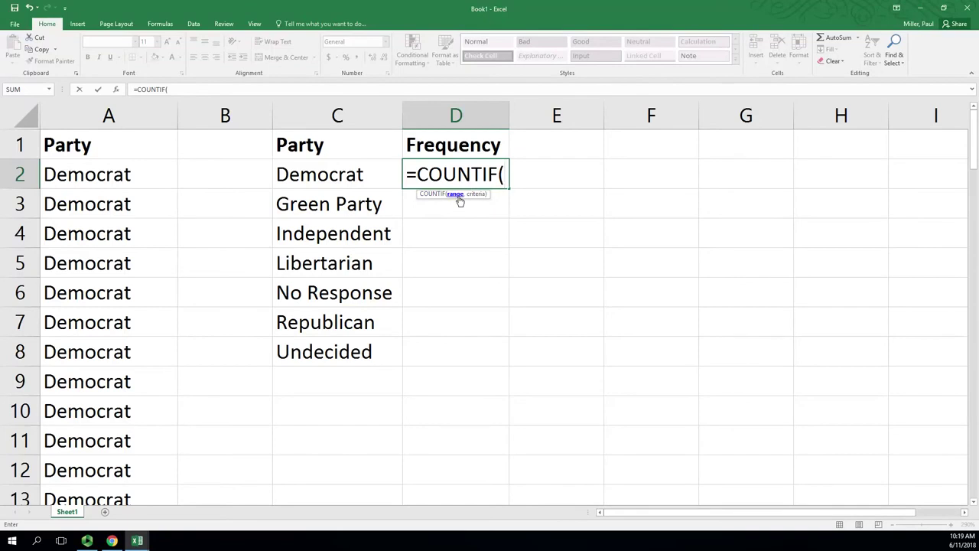
click(109, 115)
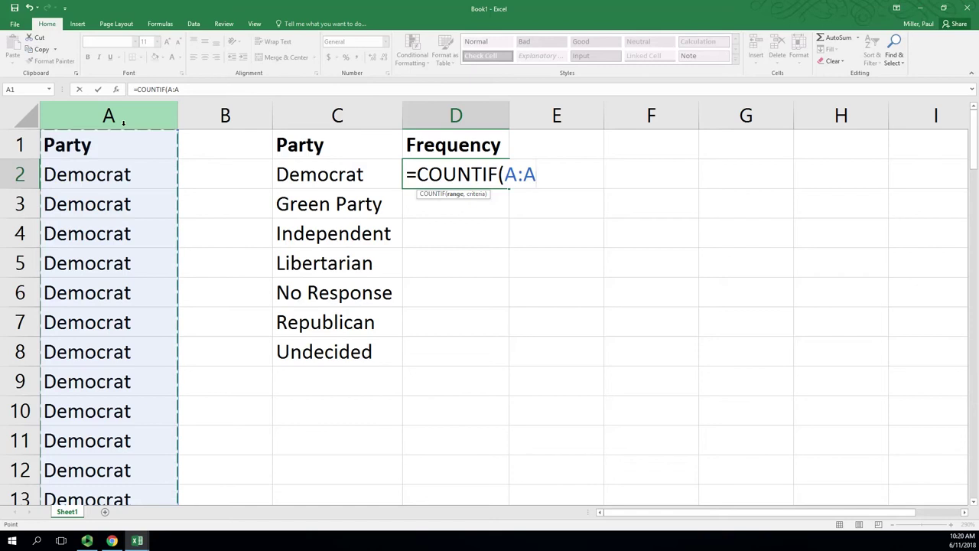
text(,)
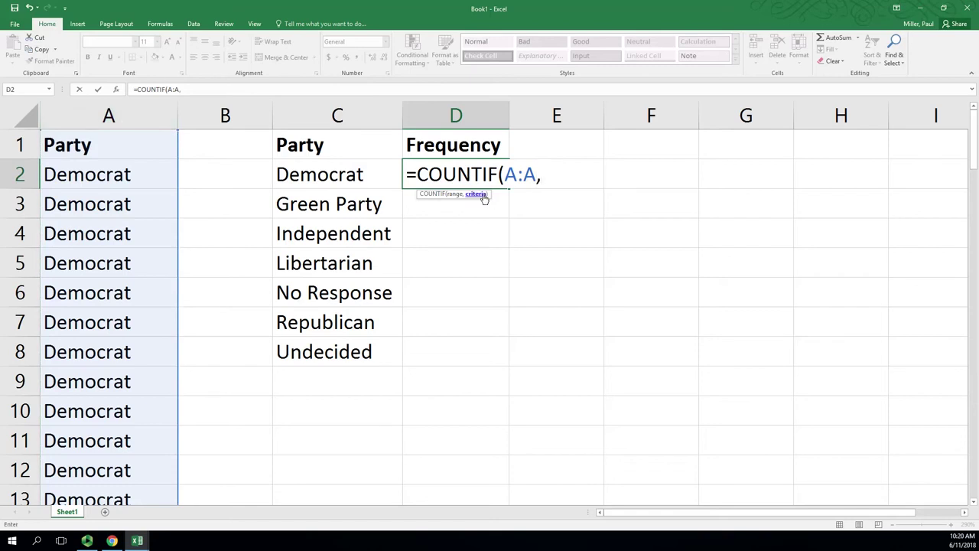
click(323, 175)
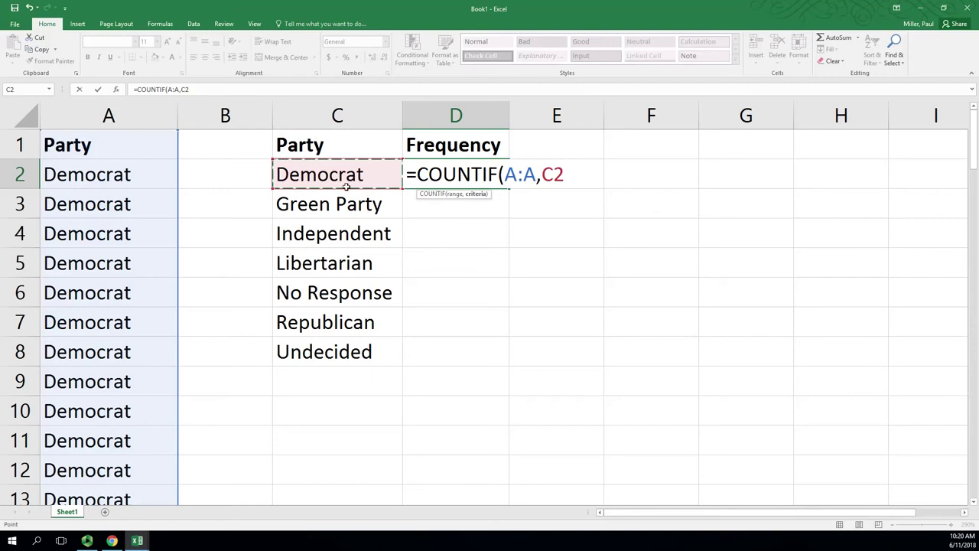
text())
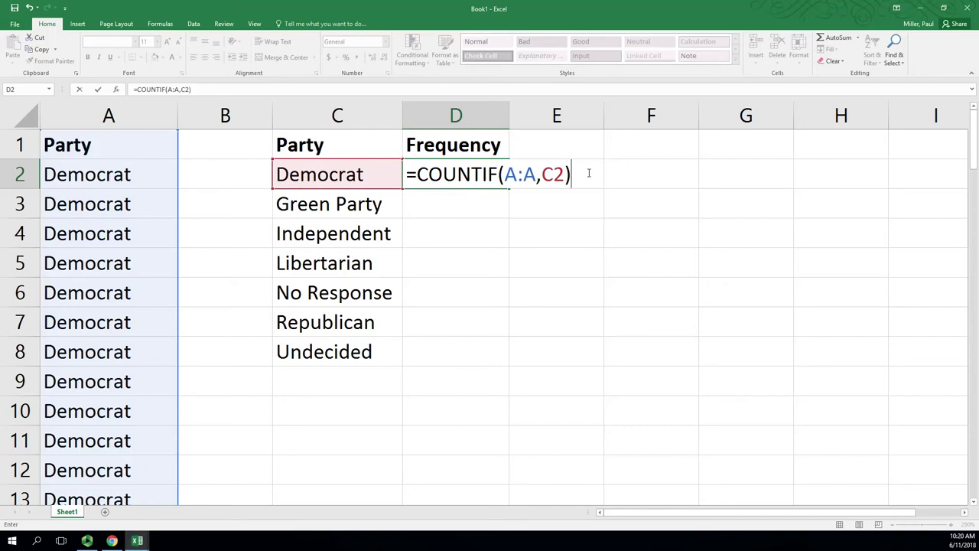
key(Return)
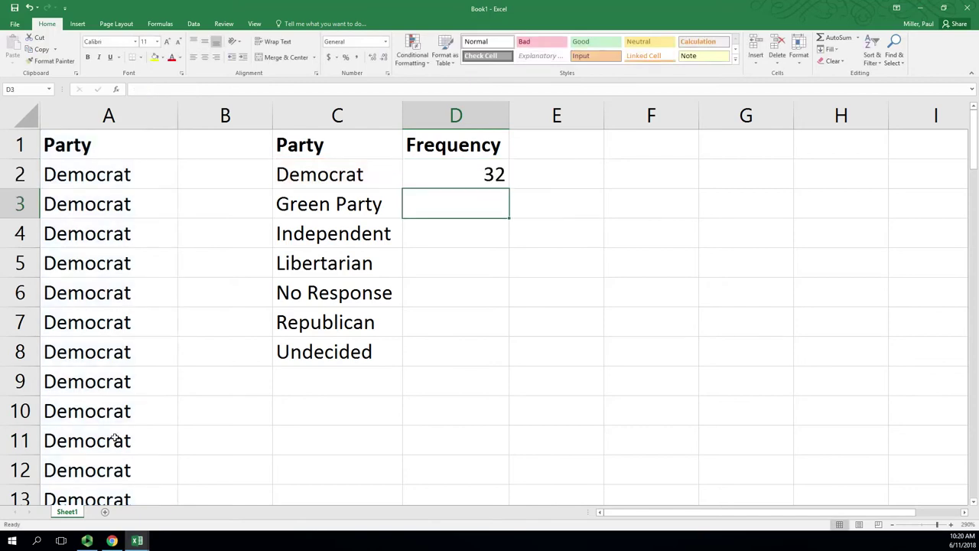
Examine the range and criteria references of the COUNTIF formula in D2.
double_click(467, 175)
click(576, 176)
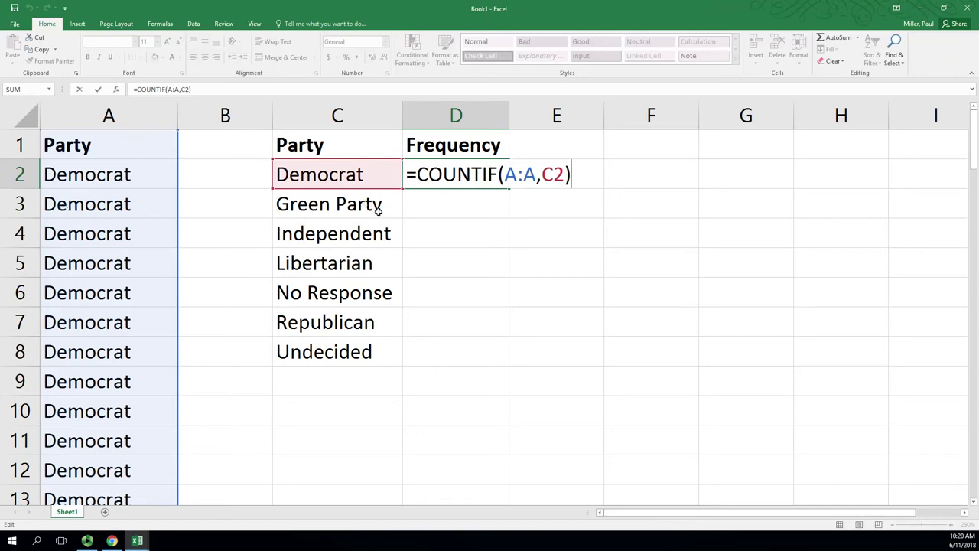
key(Return)
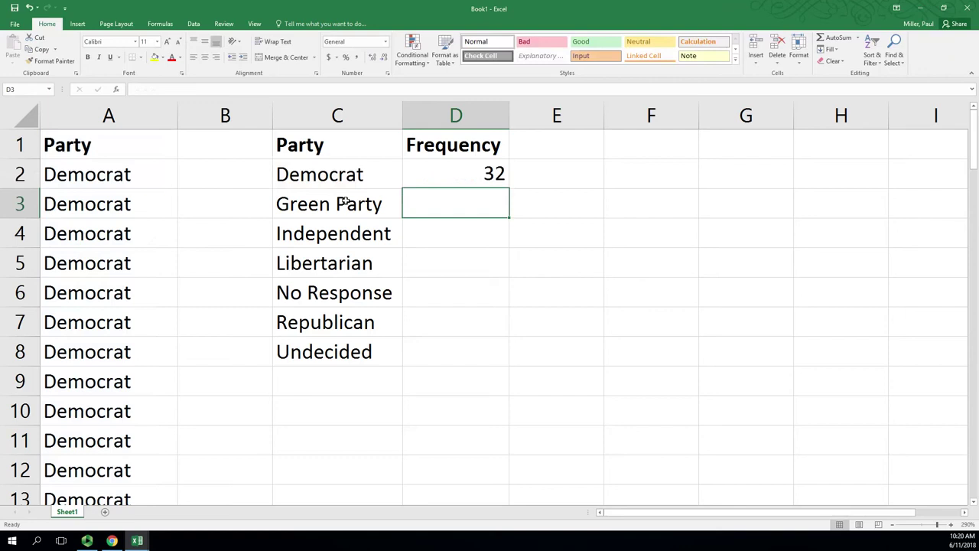
Fill the COUNTIF formula from D2 down to D8 and select column A to check its entry count.
click(482, 174)
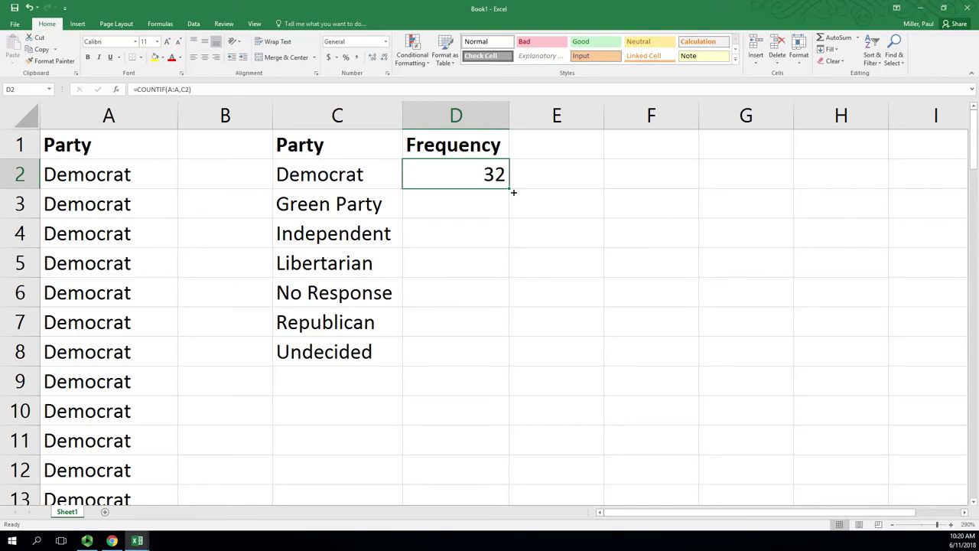
double_click(514, 193)
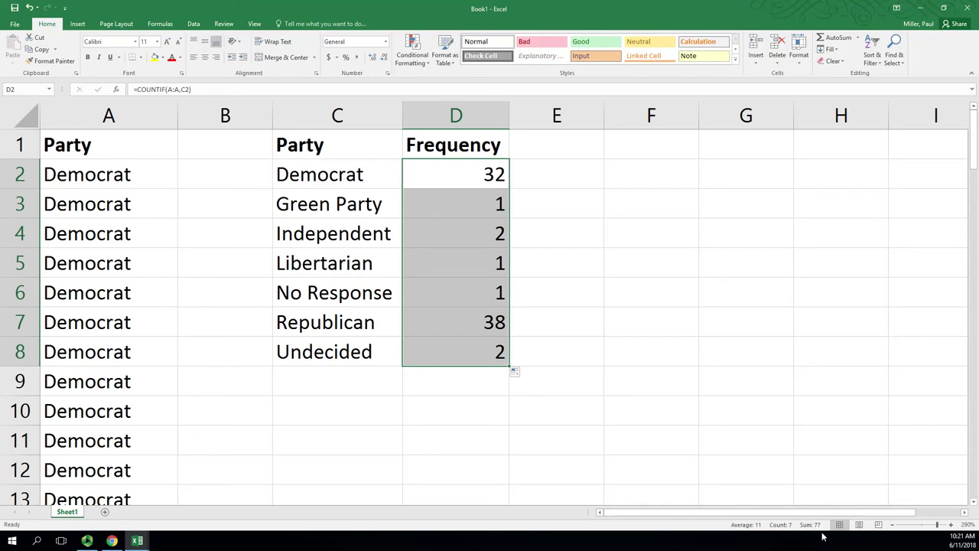
click(122, 118)
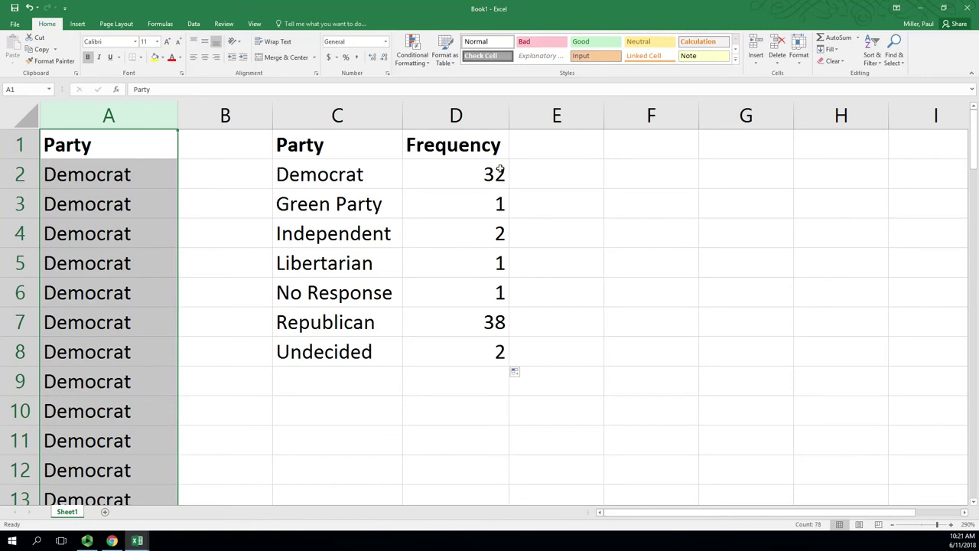
Sort the frequencies in D2:D8 from largest to smallest, expanding the selection to include the party names.
drag(467, 177, 471, 363)
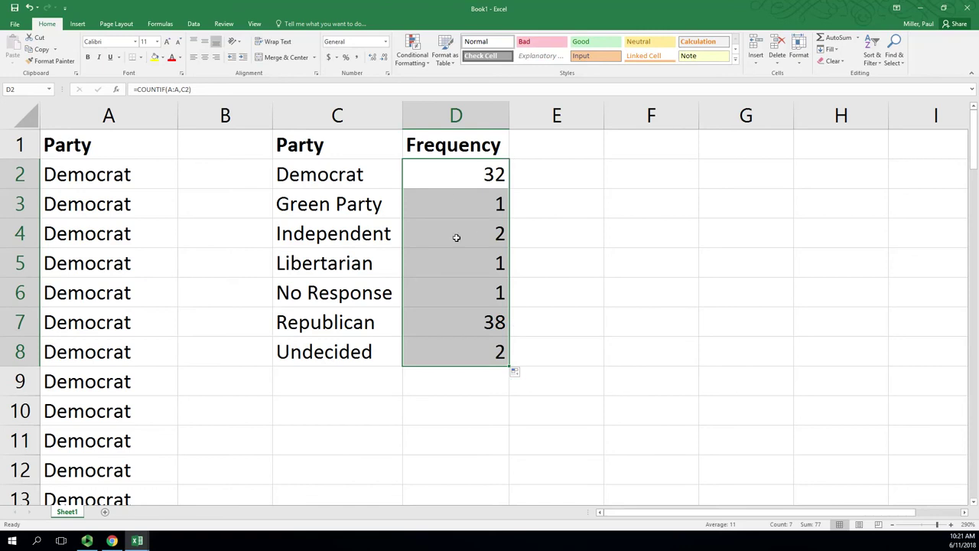
click(872, 55)
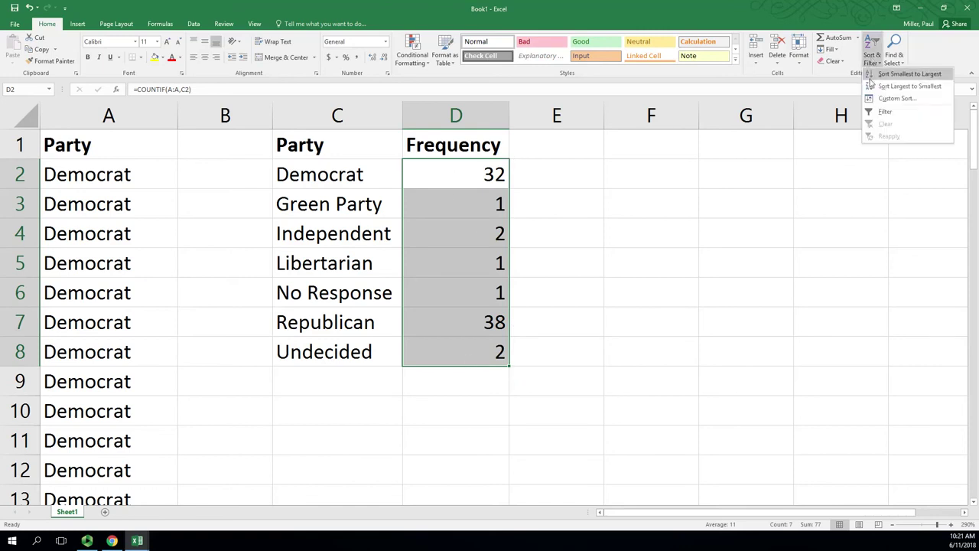
click(872, 87)
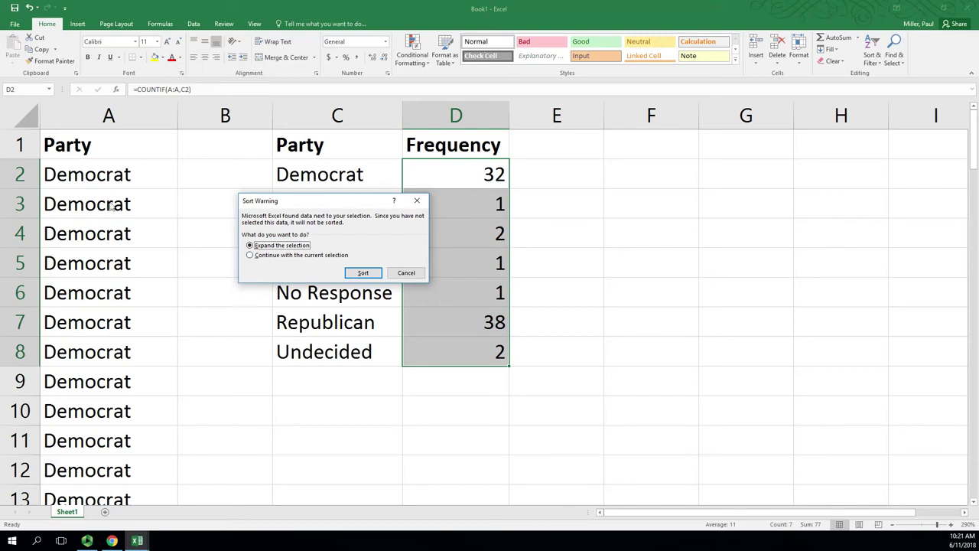
click(363, 273)
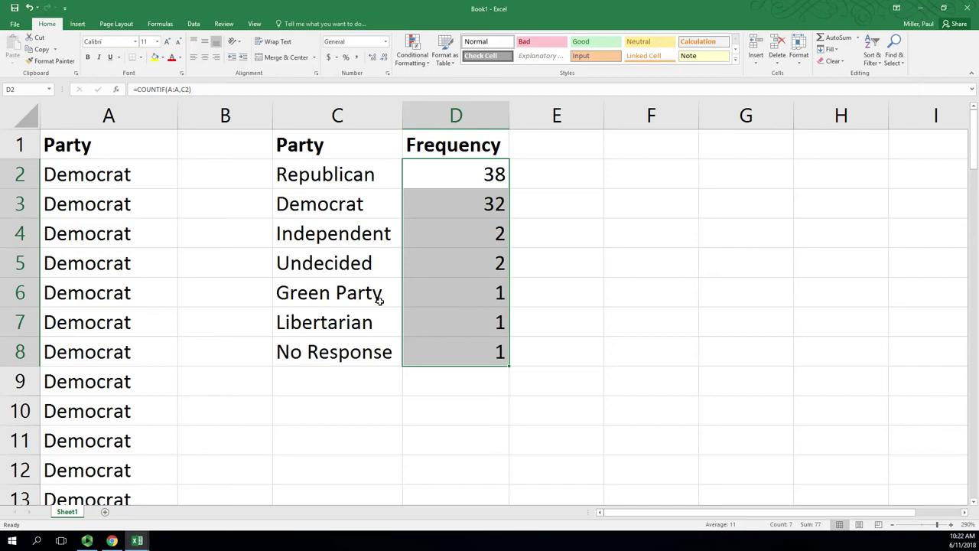
mouse_move(479, 293)
click(592, 290)
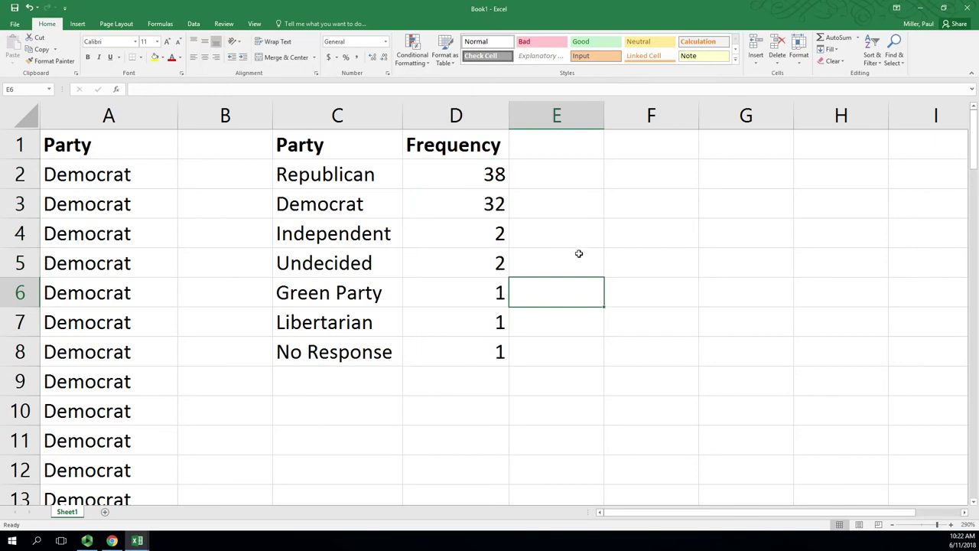
Add a bold Total label in C9 below the party names.
click(335, 390)
text(Total)
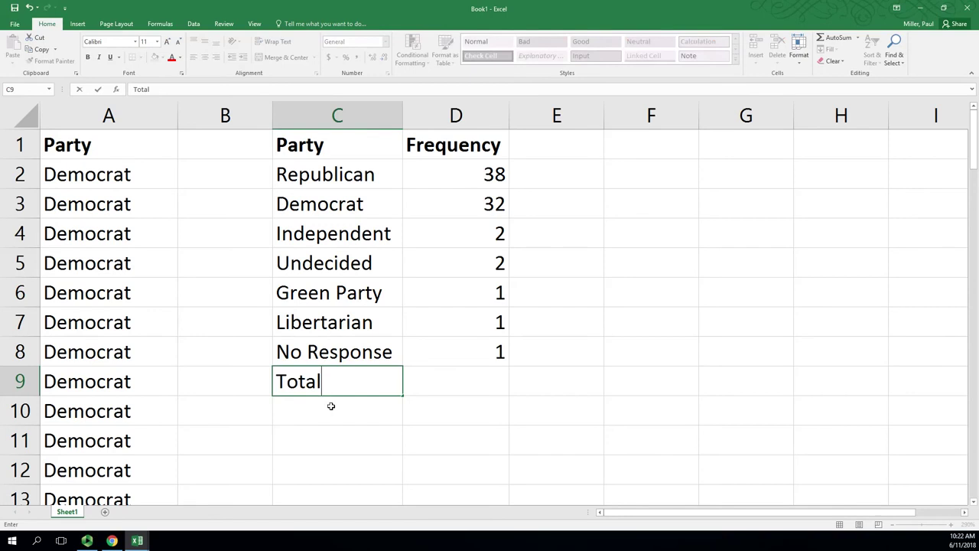
key(ctrl+Return)
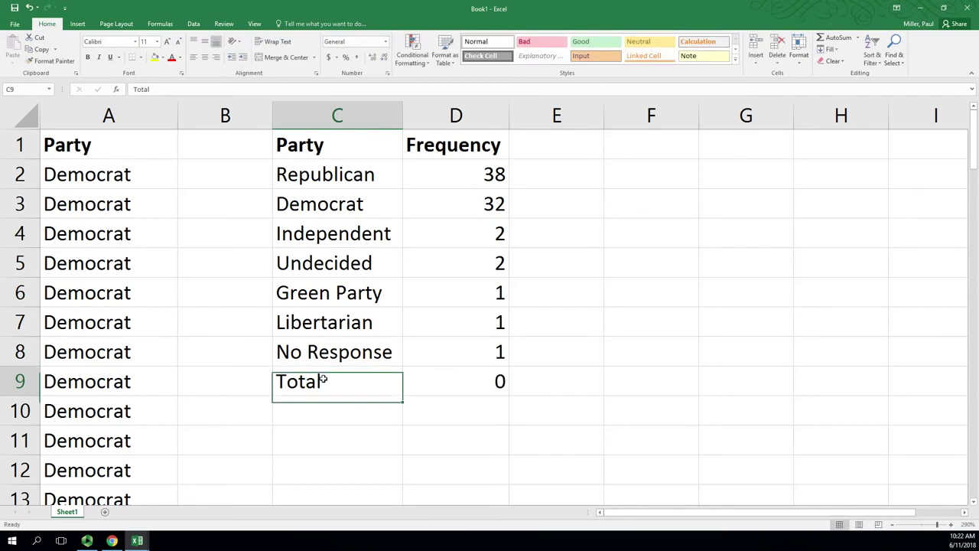
click(88, 58)
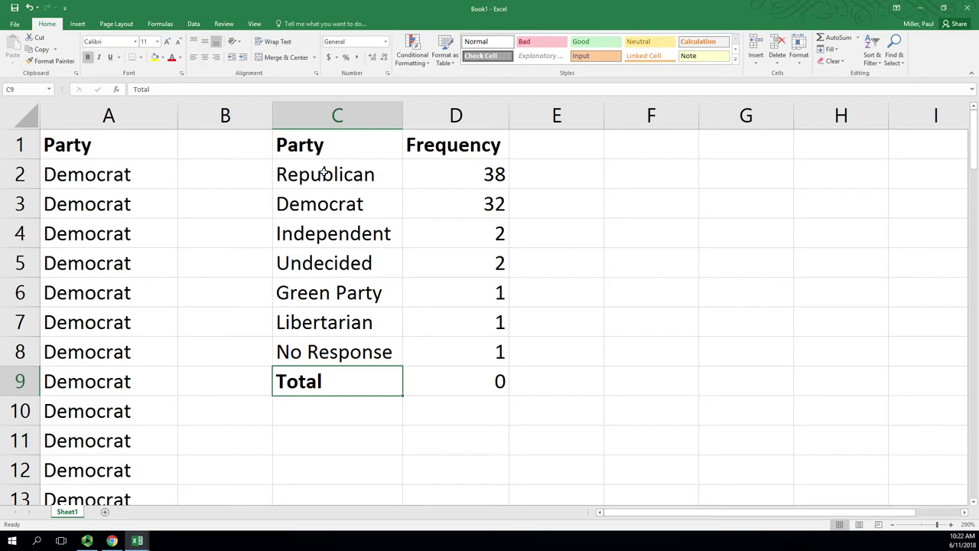
Examine the COUNTIF formula in D9 beside the Total label.
click(462, 388)
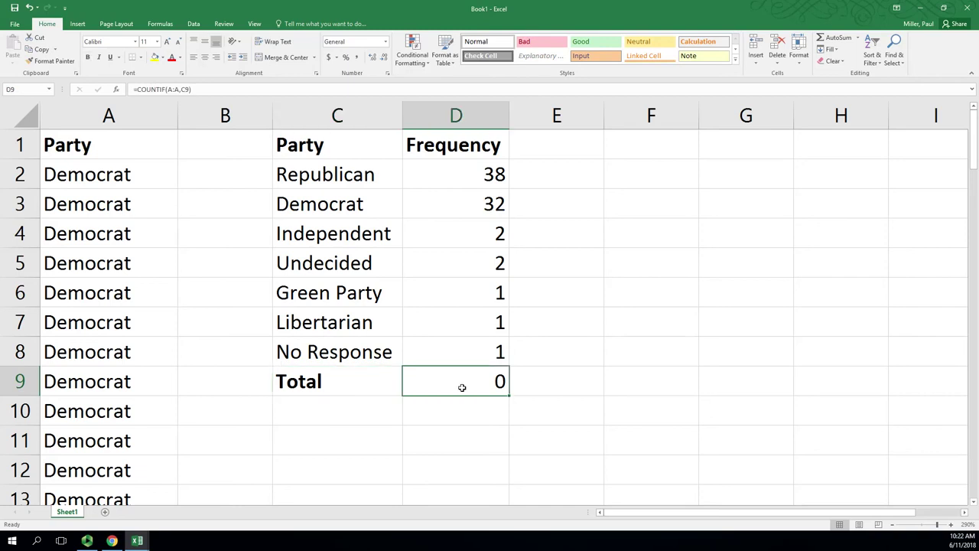
double_click(462, 388)
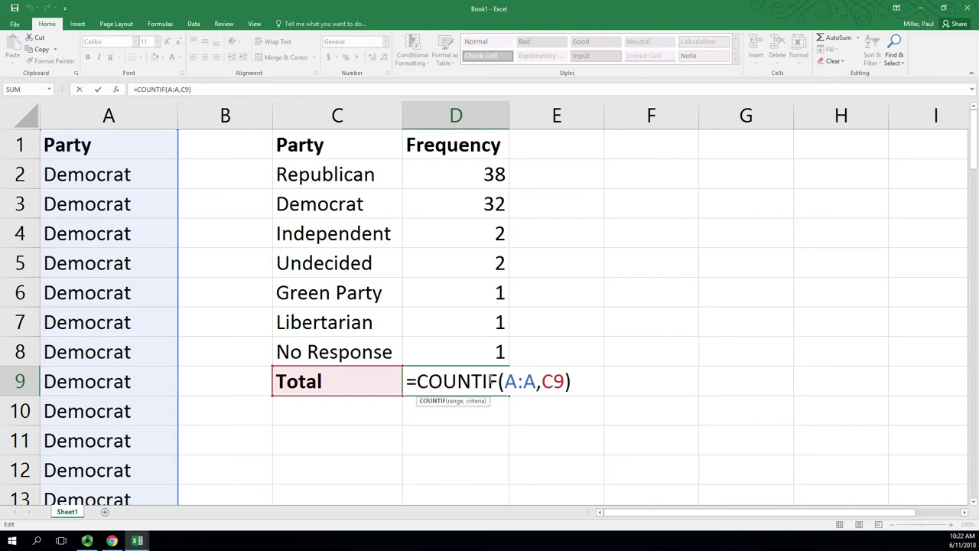
key(ctrl+Return)
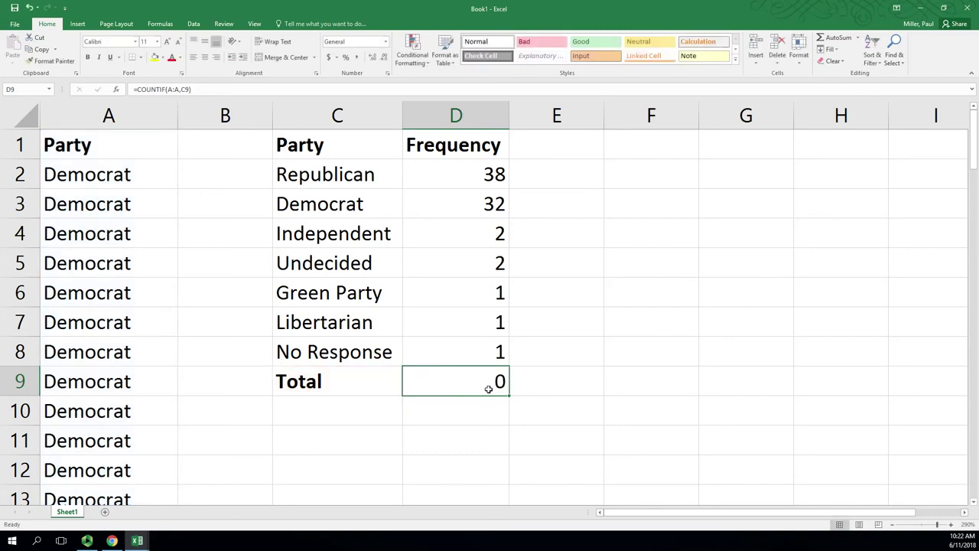
key(Delete)
key(ctrl+z)
double_click(488, 386)
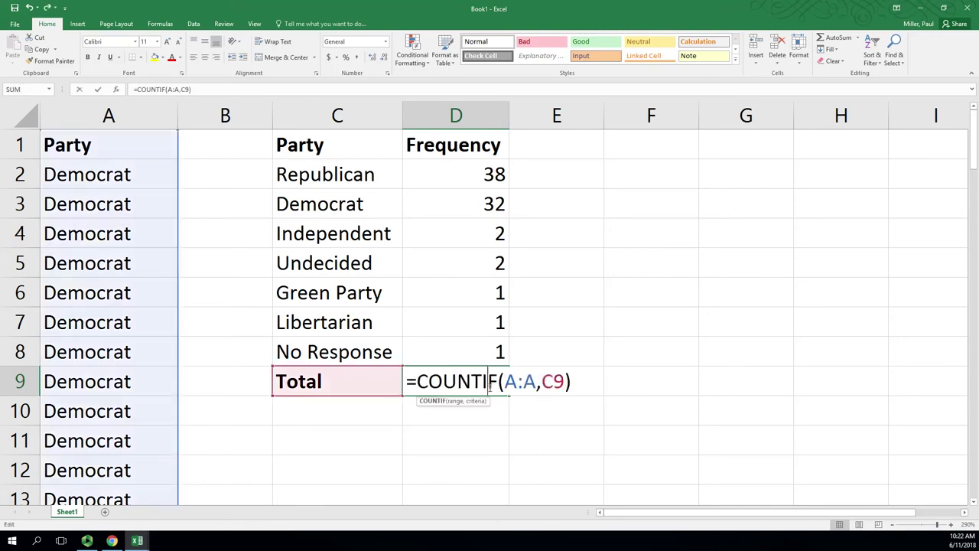
key(BackSpace)
key(BackSpace)
key(BackSpace)
key(BackSpace)
key(BackSpace)
key(BackSpace)
key(BackSpace)
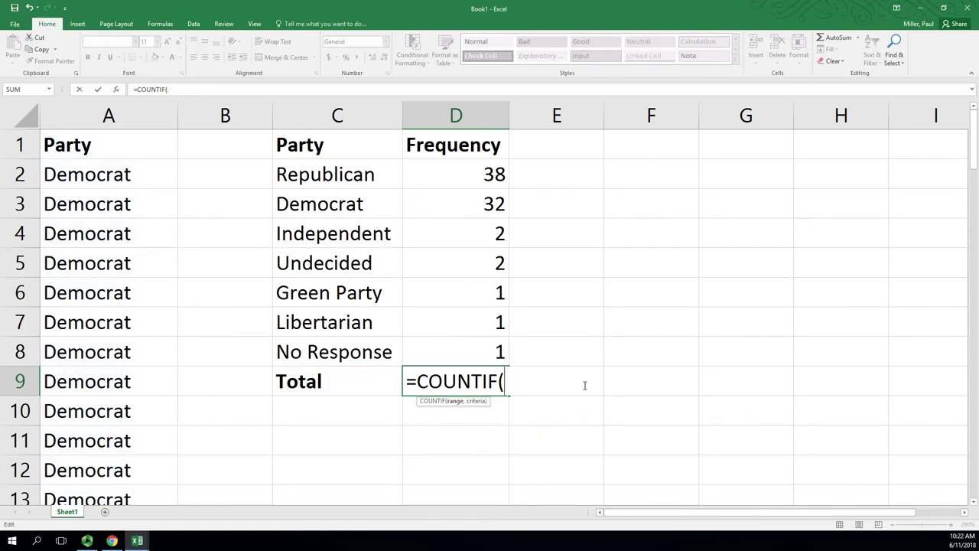
key(Escape)
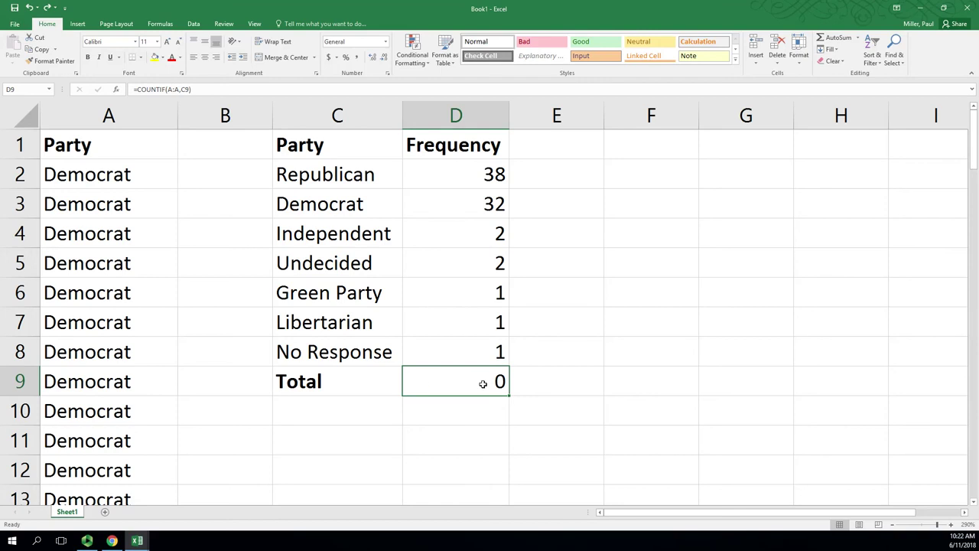
key(BackSpace)
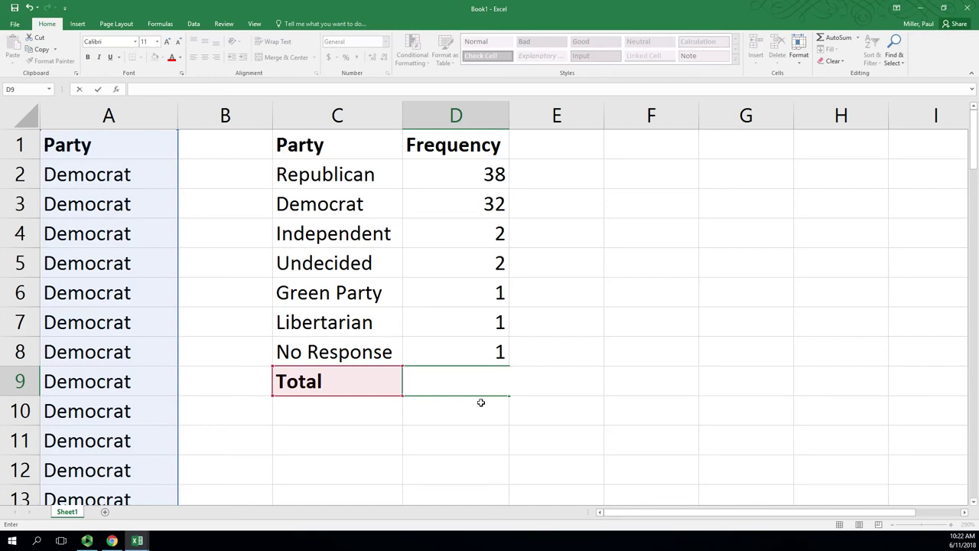
key(ctrl+Return)
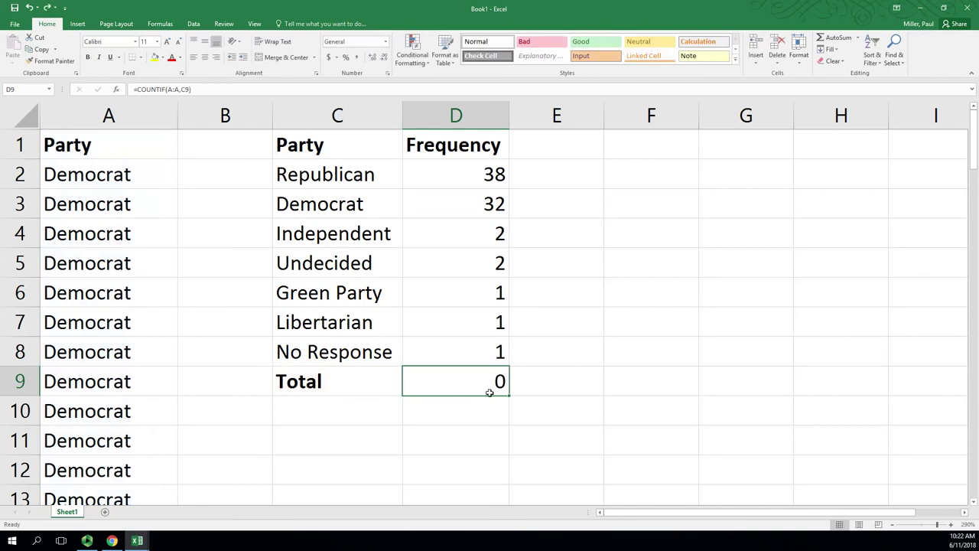
Clear the COUNTIF formula from D9 and total the frequencies in D2:D8 there with AutoSum's Sum function.
key(Down)
key(Up)
key(Delete)
drag(461, 172, 455, 360)
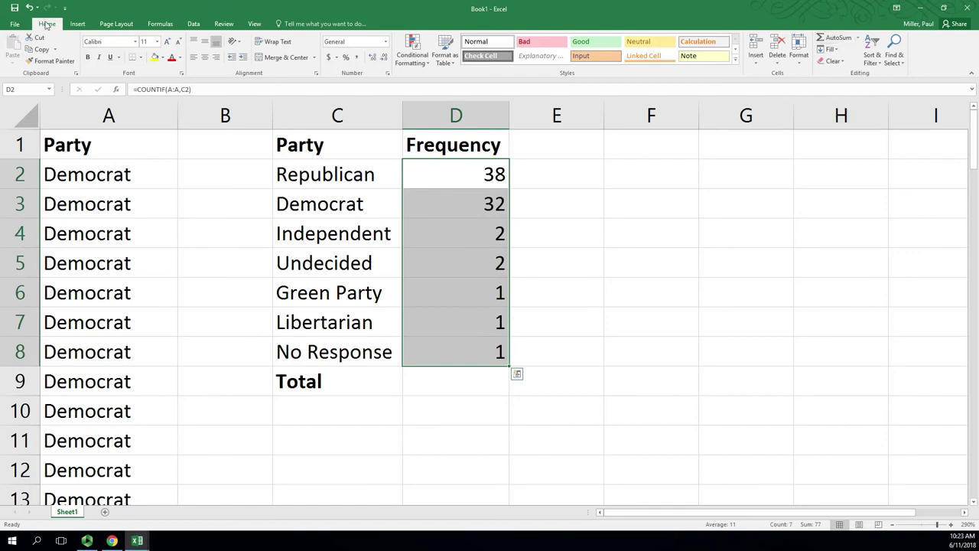
click(858, 38)
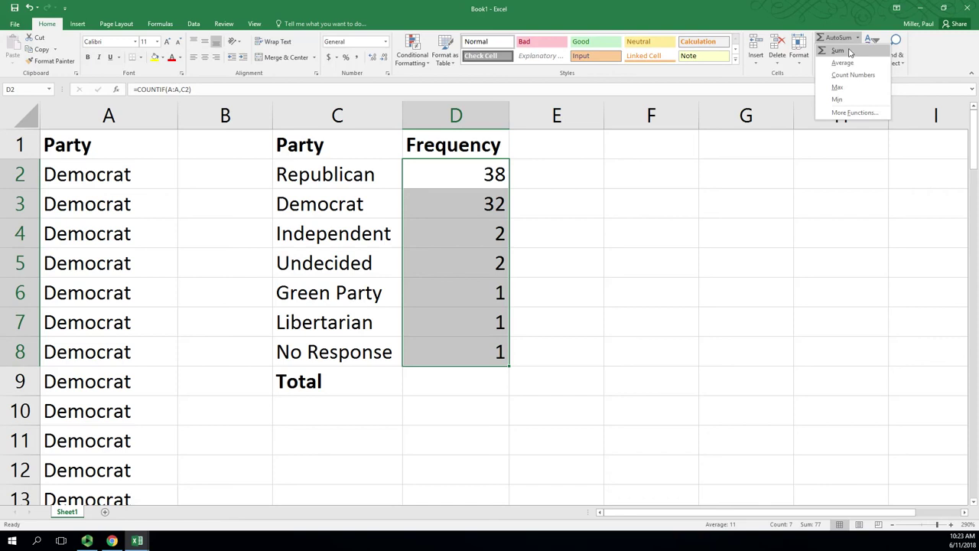
click(837, 51)
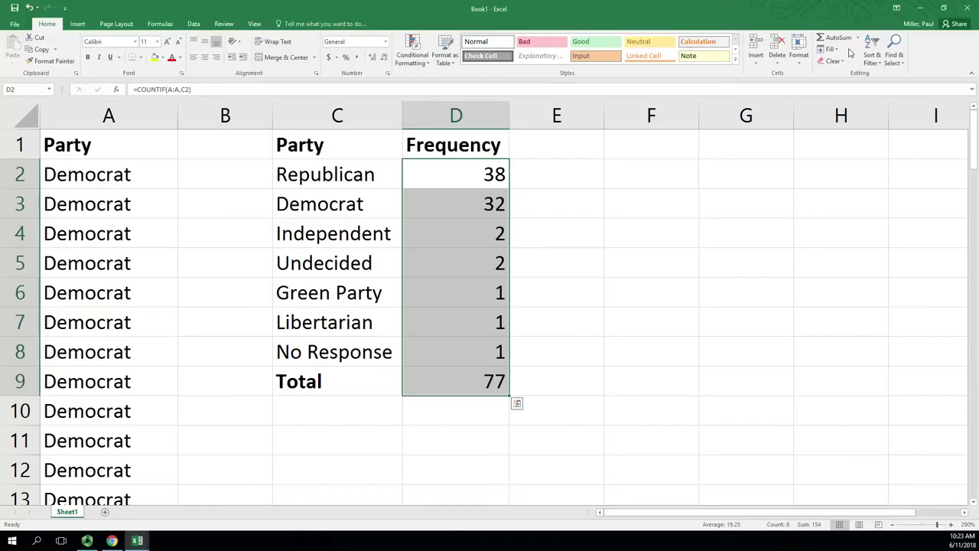
Remove the range from the SUM formula in D9 and reselect D2:D8 as its argument.
click(473, 392)
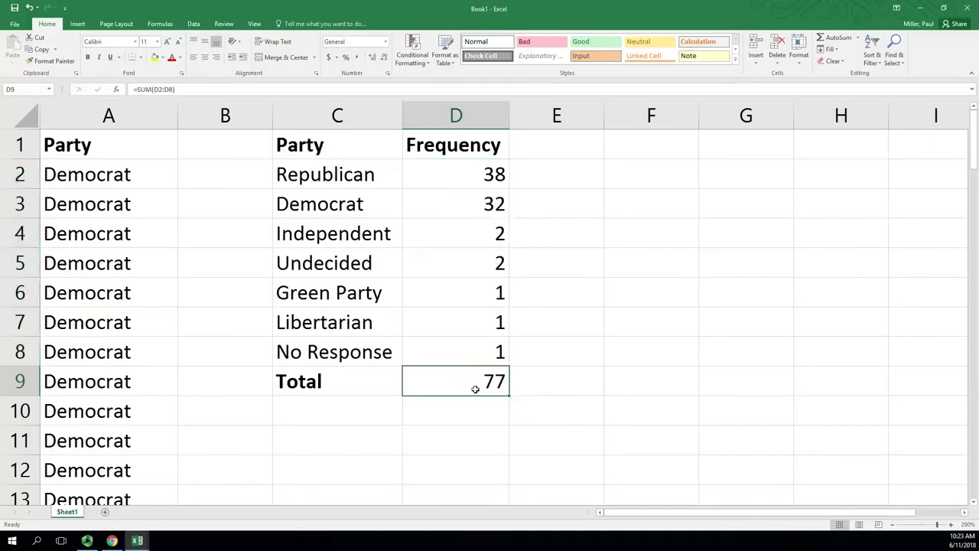
double_click(484, 383)
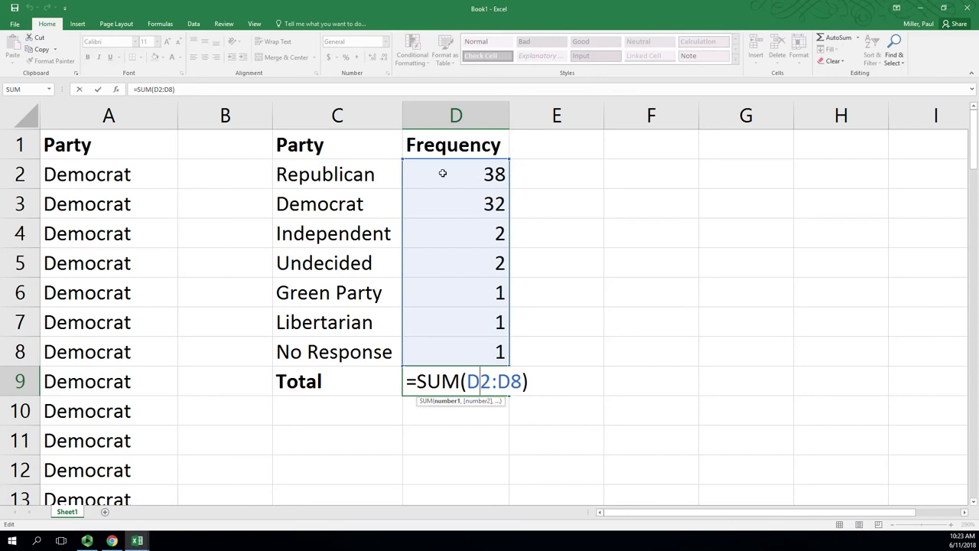
key(Right)
key(Right)
key(Delete)
key(Delete)
key(BackSpace)
key(BackSpace)
key(BackSpace)
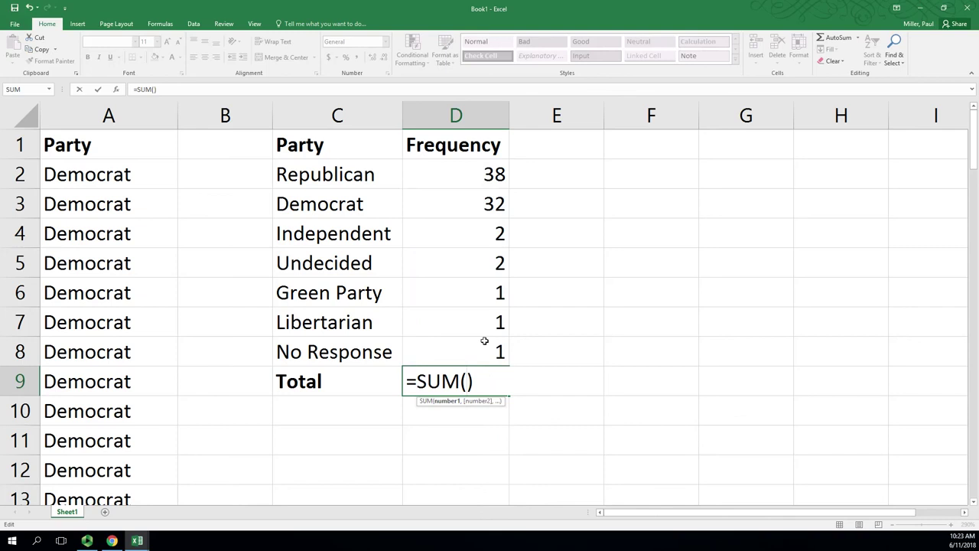
drag(462, 173, 462, 343)
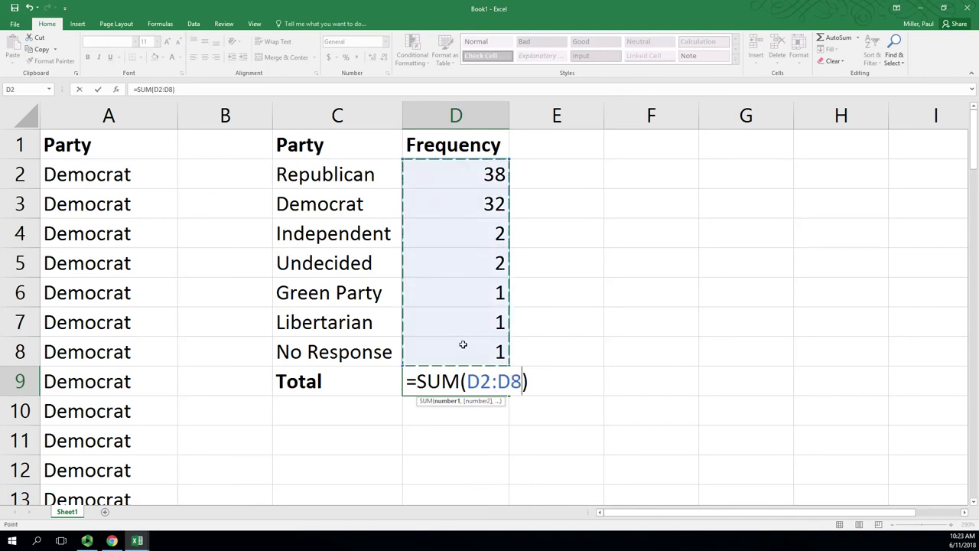
key(Return)
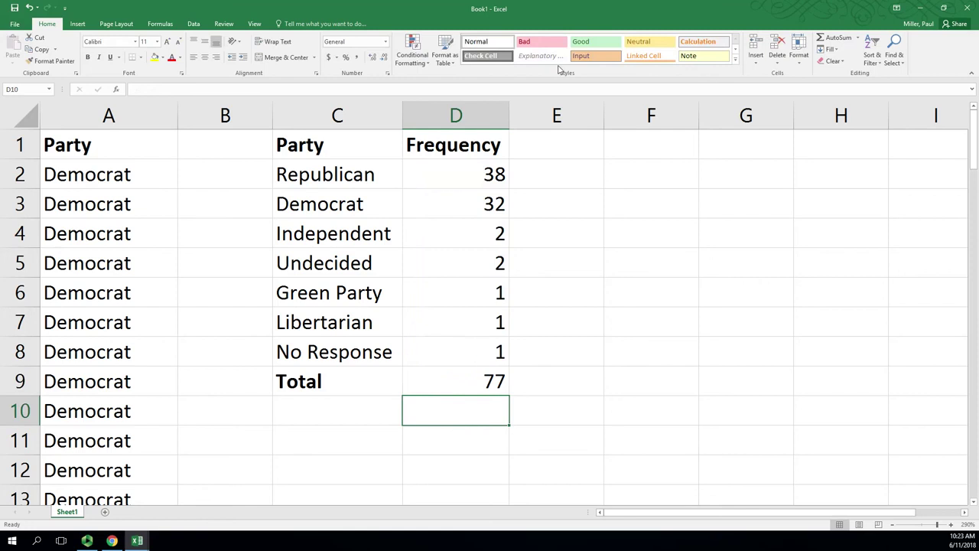
Enter the header Relative Frequency in E1 and widen column E to fit it.
click(558, 146)
text(Relative )
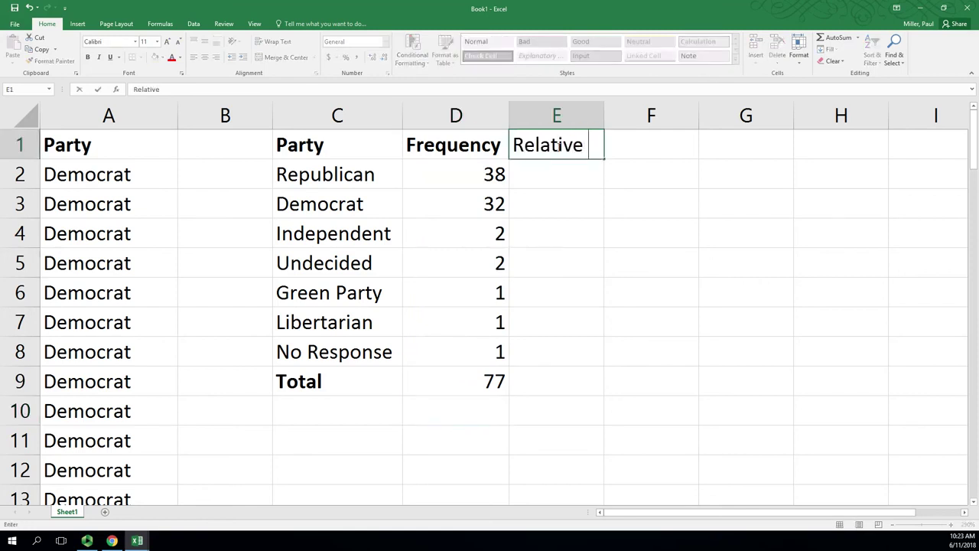
text(Frequency)
key(Return)
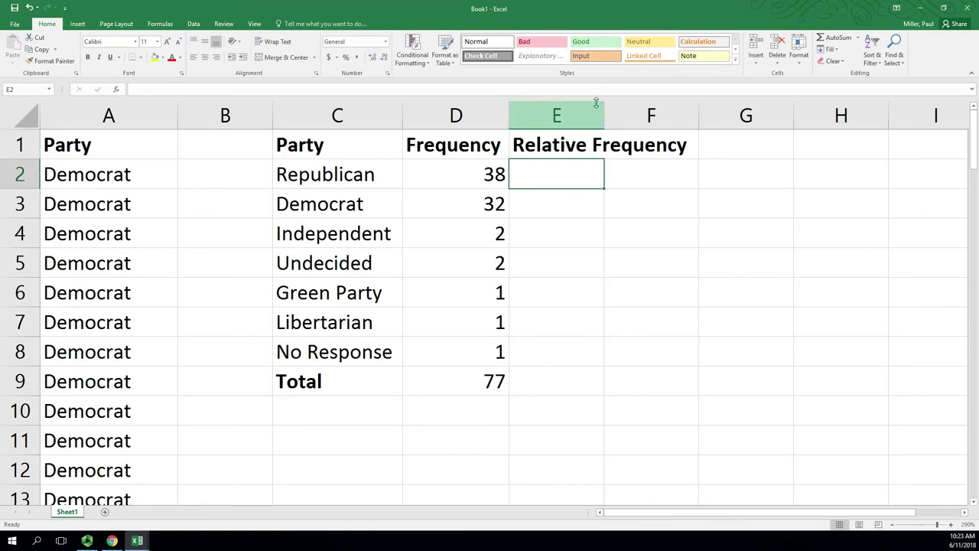
drag(604, 115, 697, 115)
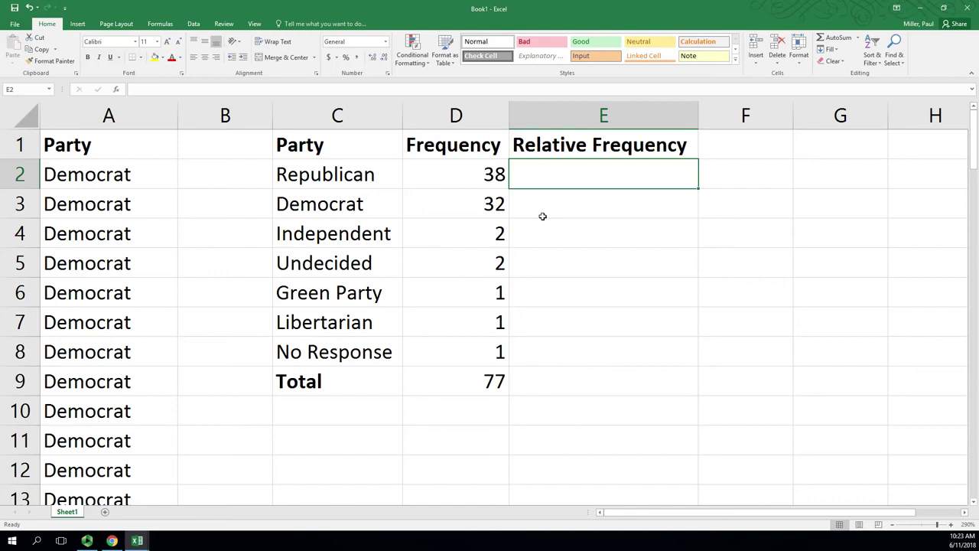
Build the formula =D2/$D$9 in E2, dividing the Republican frequency by an absolute reference to the total.
text(=)
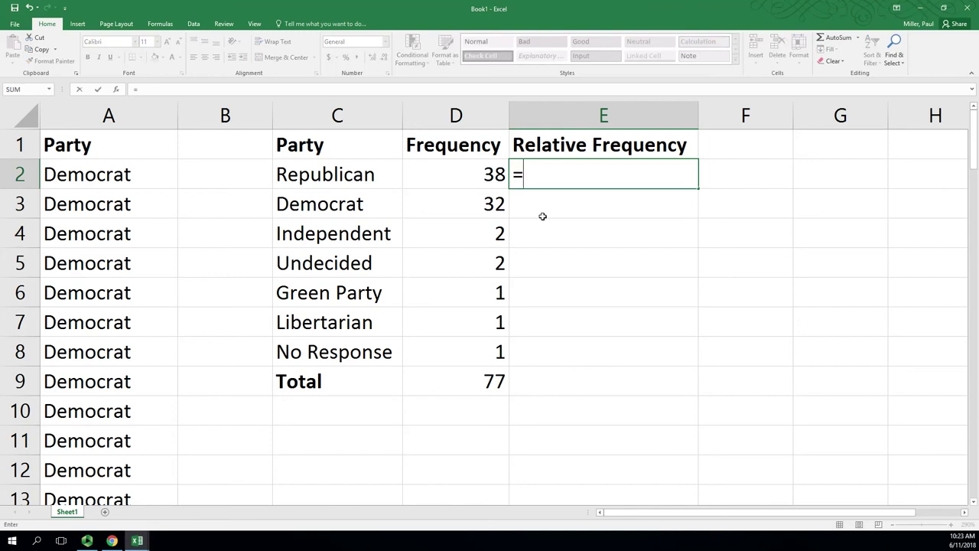
click(472, 173)
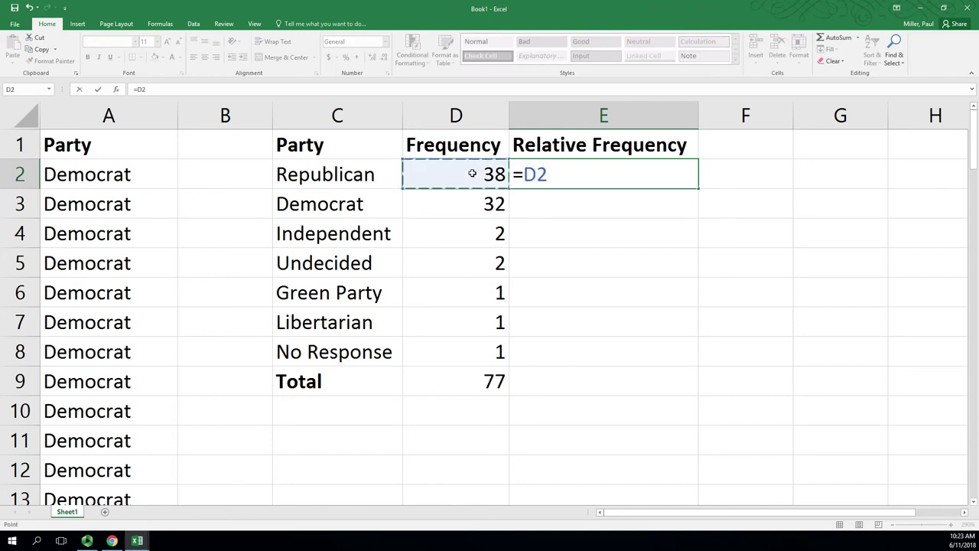
text(/)
click(482, 386)
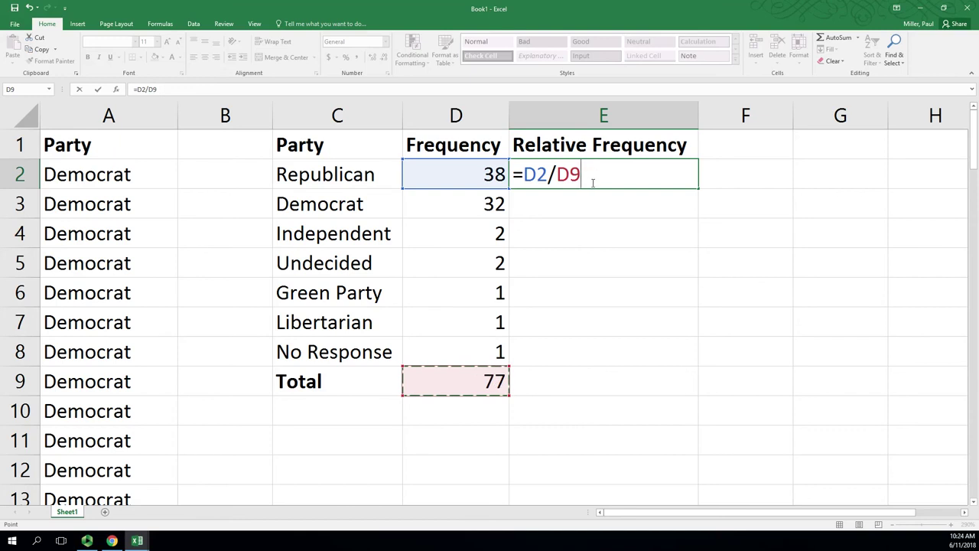
key(F4)
key(F4)
key(F4)
key(F4)
key(F4)
Unlock the column of the total reference so the E2 formula is =D2/D$9, and enter it.
click(574, 181)
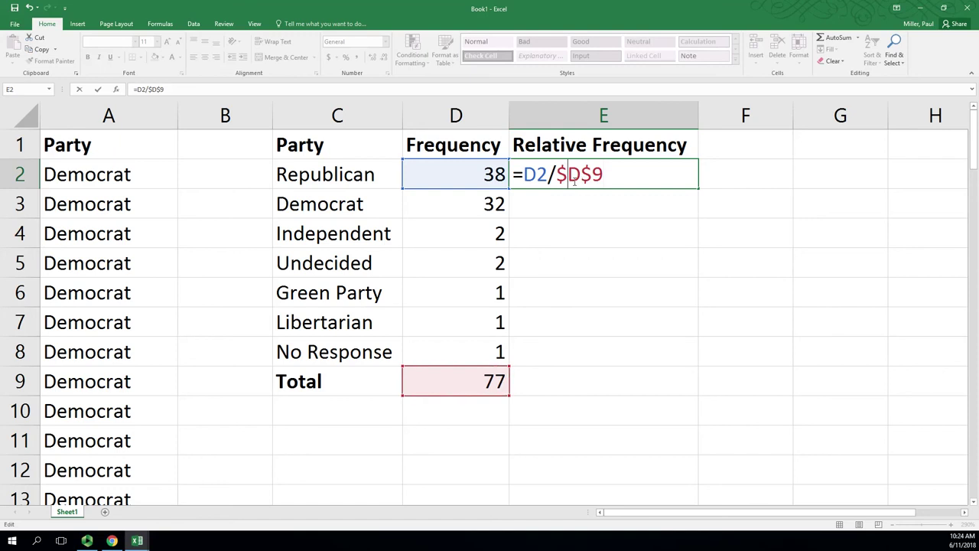
key(BackSpace)
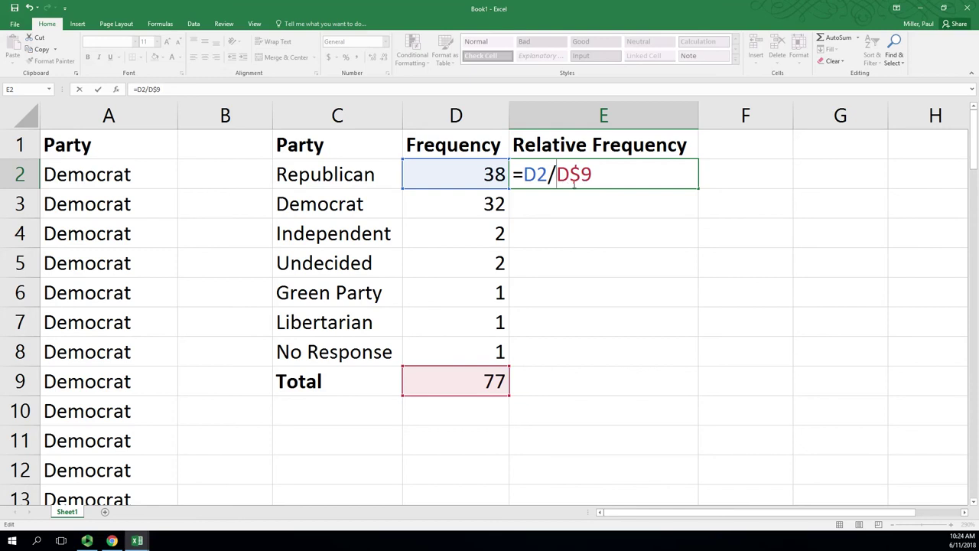
key(Return)
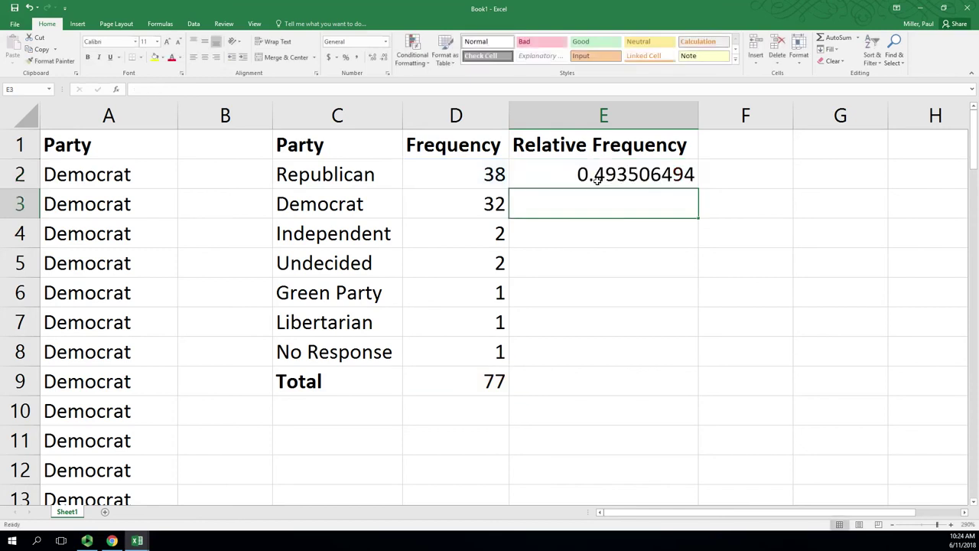
Remove the row lock from the total reference in the E2 formula, and restore it as =D2/D$9.
double_click(602, 173)
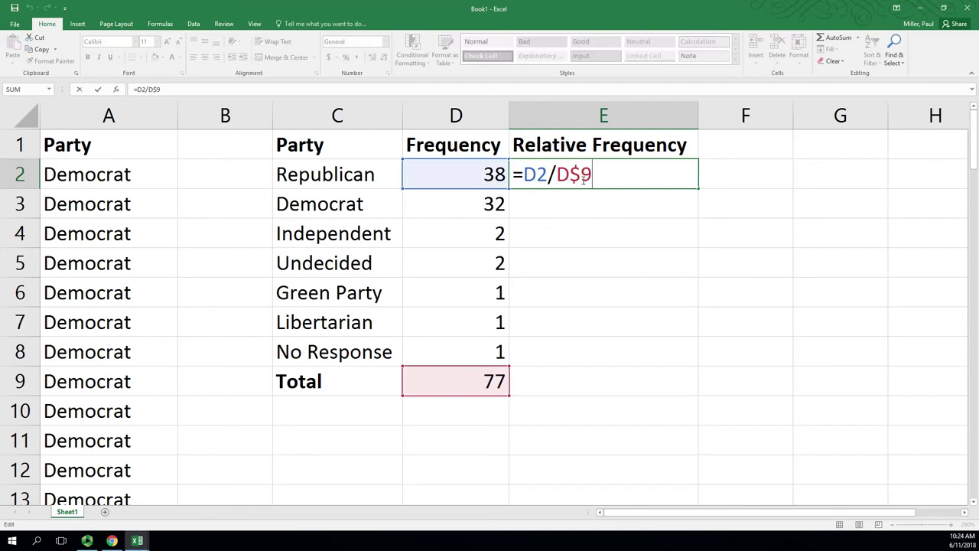
key(Left)
key(BackSpace)
key(Return)
double_click(575, 173)
text($)
click(624, 179)
key(Return)
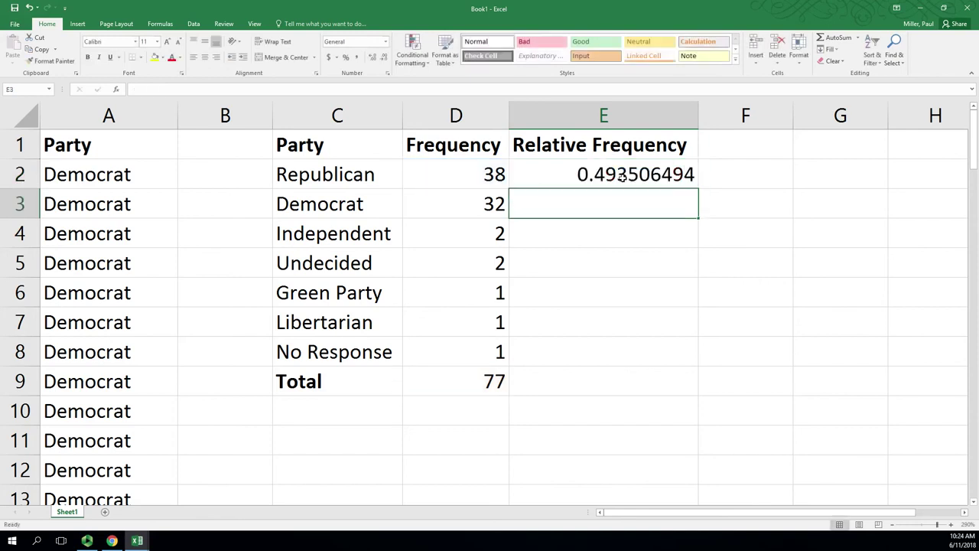
Fill the relative frequency formula from E2 down to E8.
click(656, 177)
drag(698, 189, 699, 361)
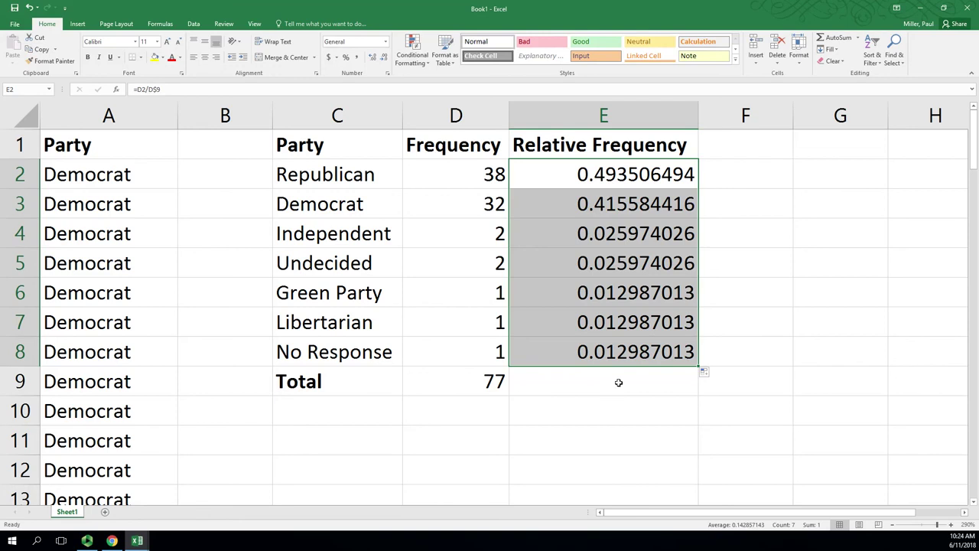
Extend the relative frequency formula into E9 of the Total row and clear that cell again.
drag(697, 366, 701, 377)
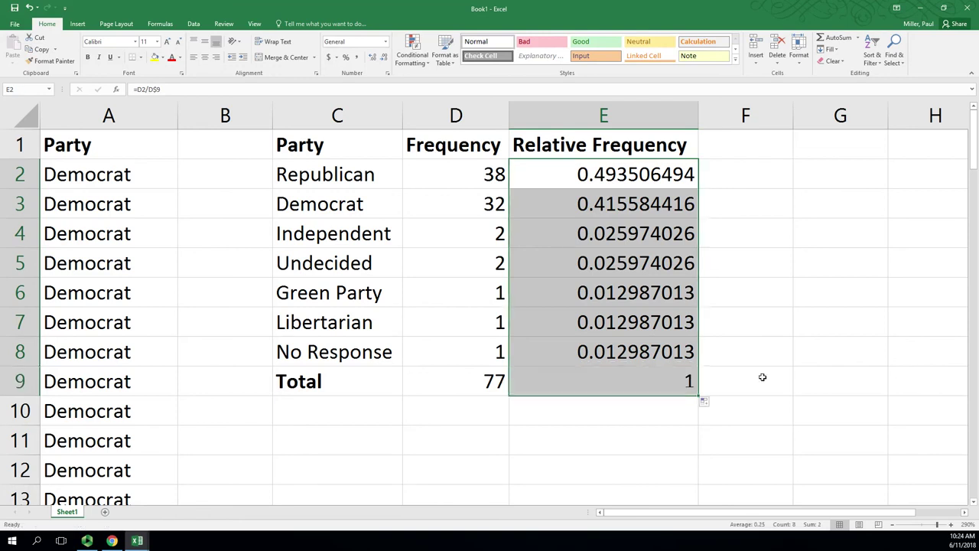
click(645, 389)
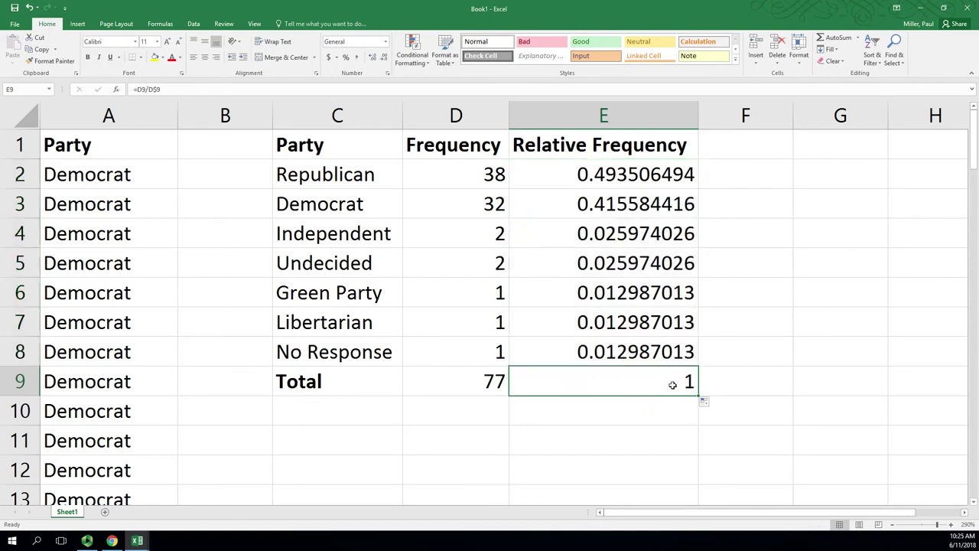
key(Delete)
click(746, 231)
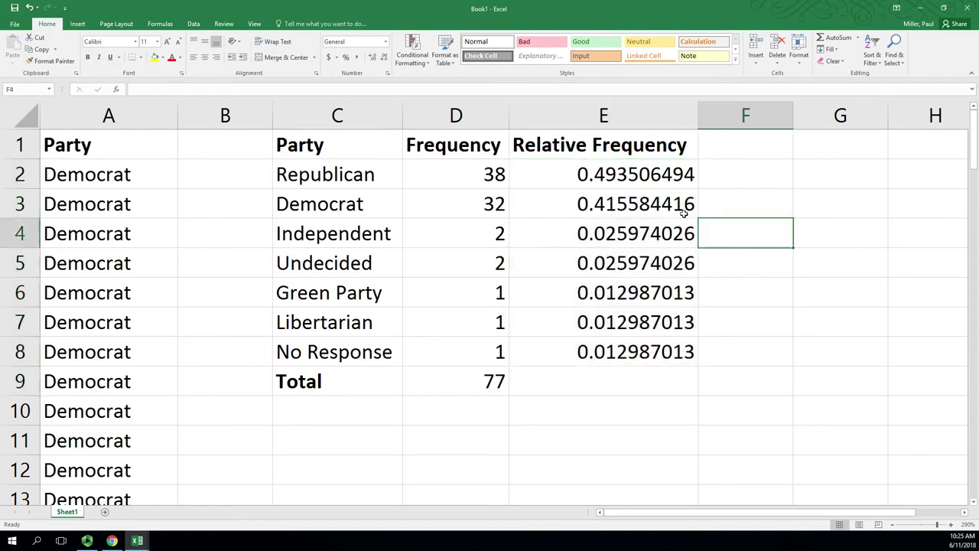
Reduce the relative frequencies in E2:E8 to three decimal places.
drag(621, 183, 635, 353)
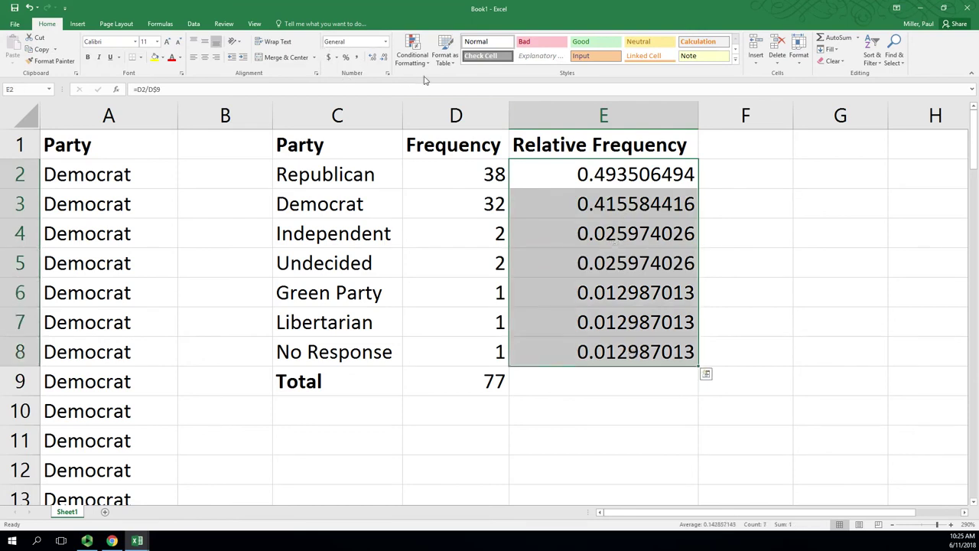
click(381, 61)
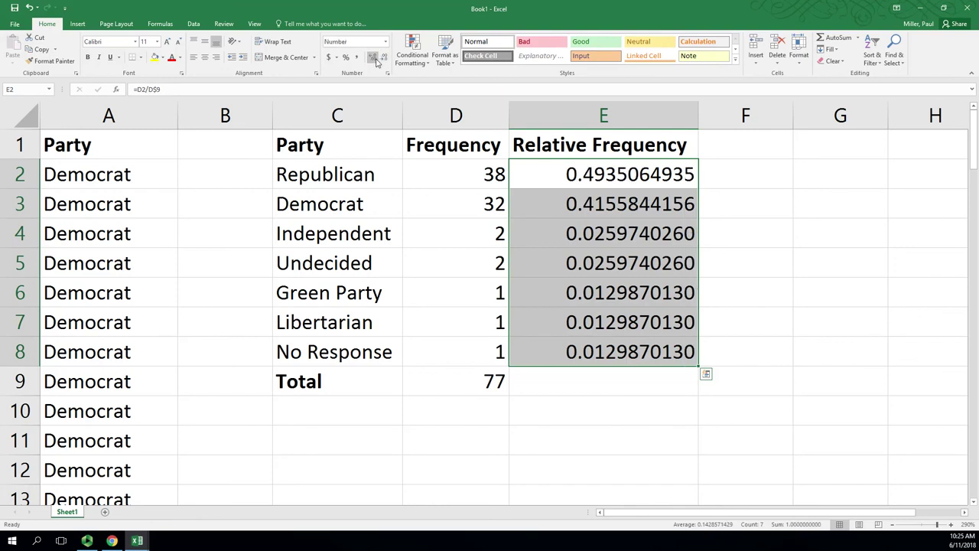
click(382, 59)
click(382, 58)
click(383, 59)
click(382, 59)
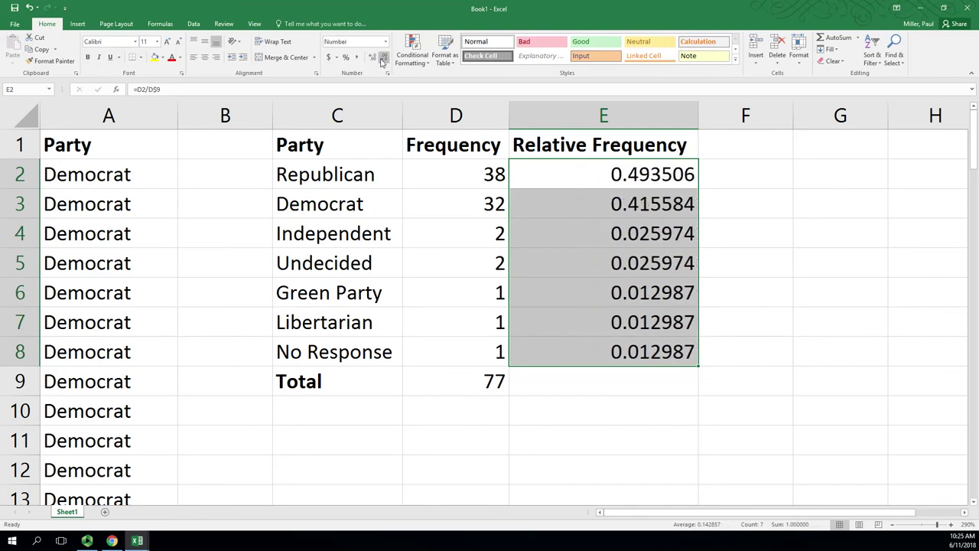
click(383, 60)
click(383, 60)
click(383, 59)
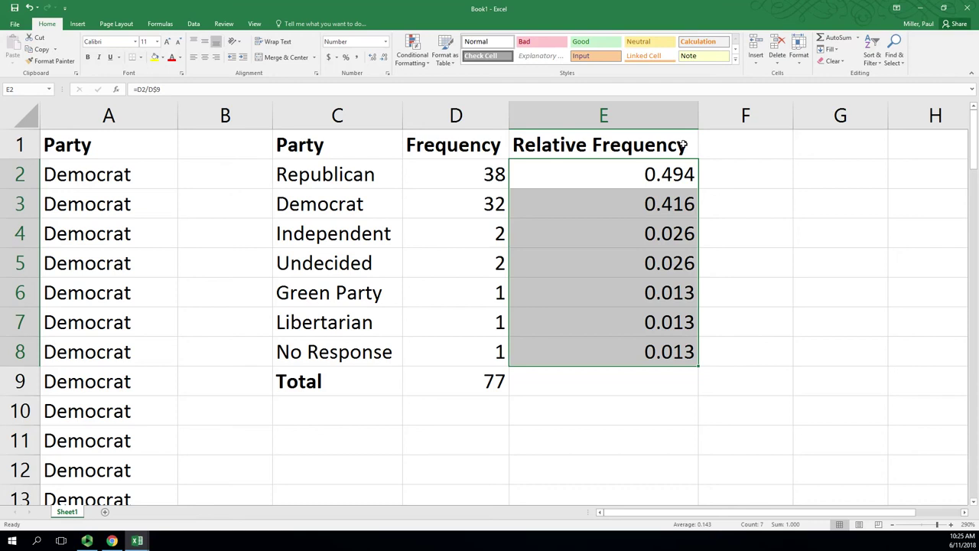
Show the relative frequencies in E2:E8 as percentages, and return them to Number format with three decimal places.
click(346, 59)
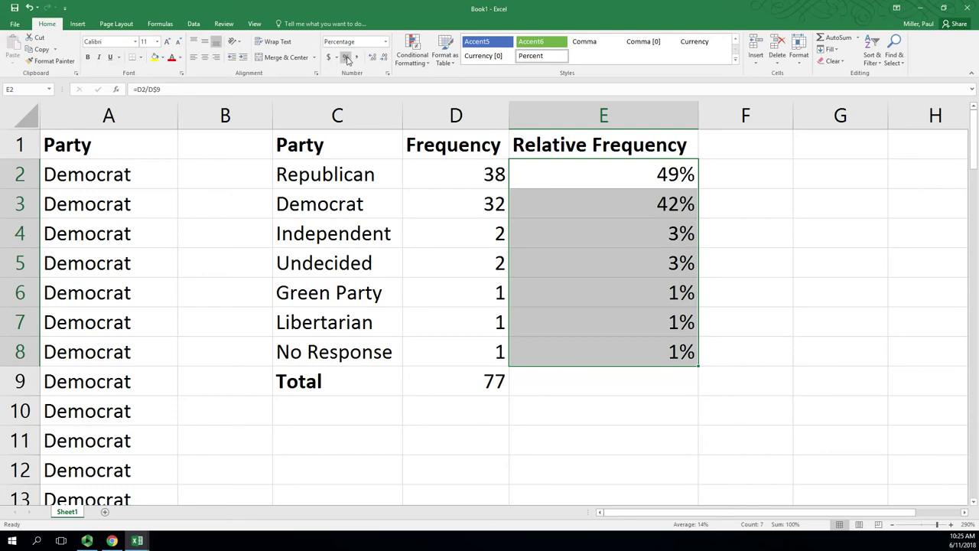
click(386, 43)
click(361, 81)
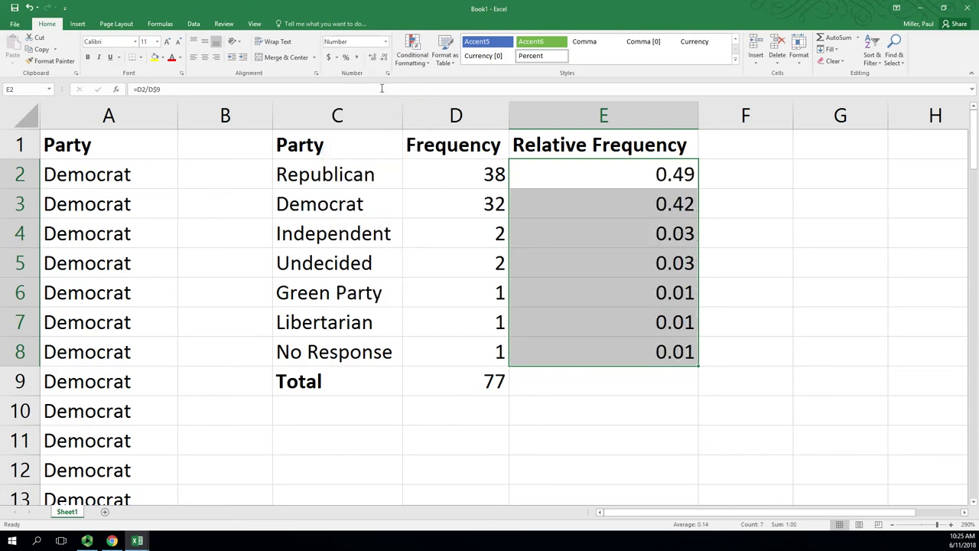
click(372, 57)
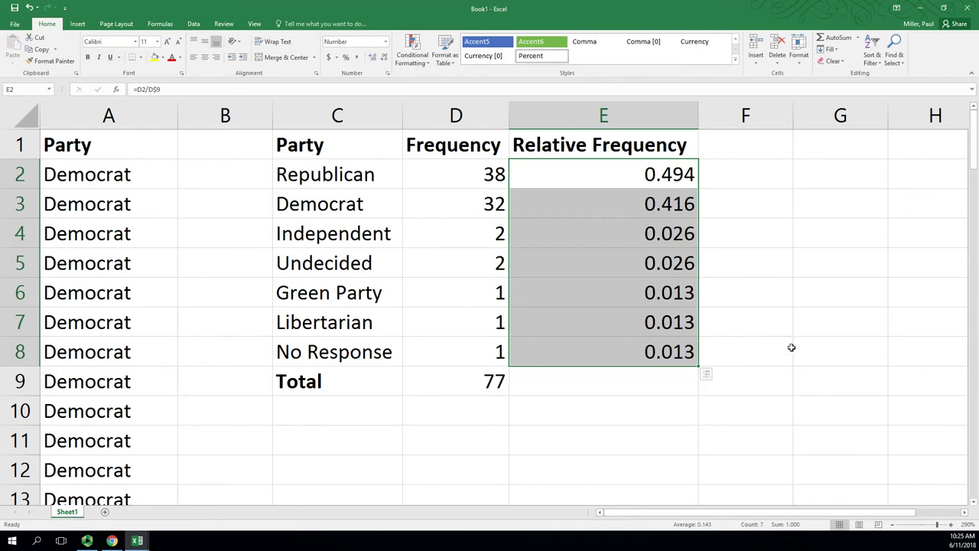
click(780, 330)
click(667, 405)
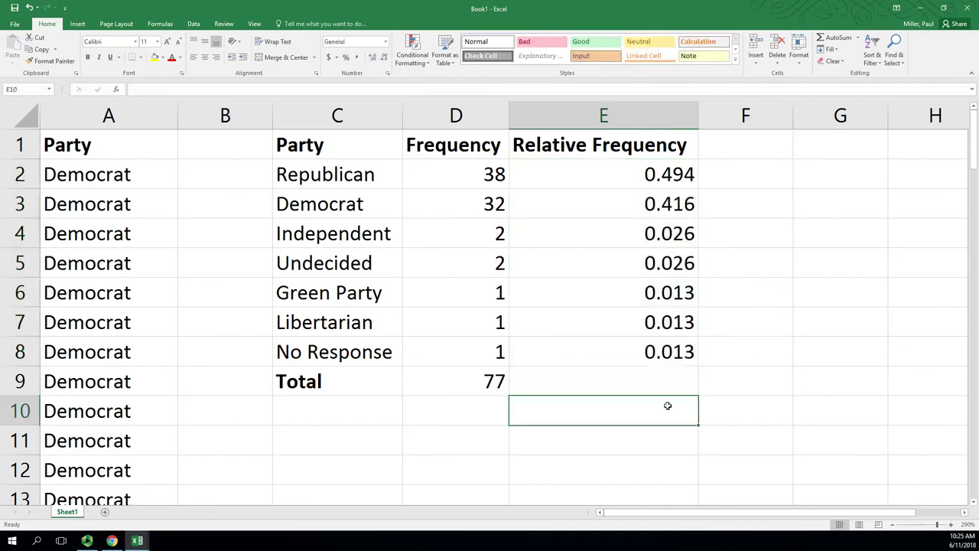
Check the sum of the relative frequencies in E2:E8 without entering a formula.
click(649, 234)
drag(649, 172, 668, 353)
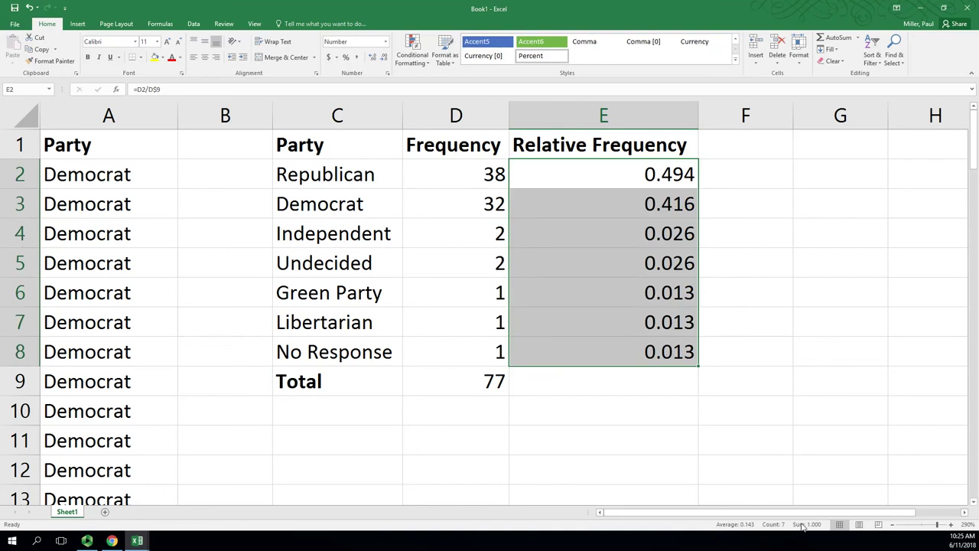
click(747, 258)
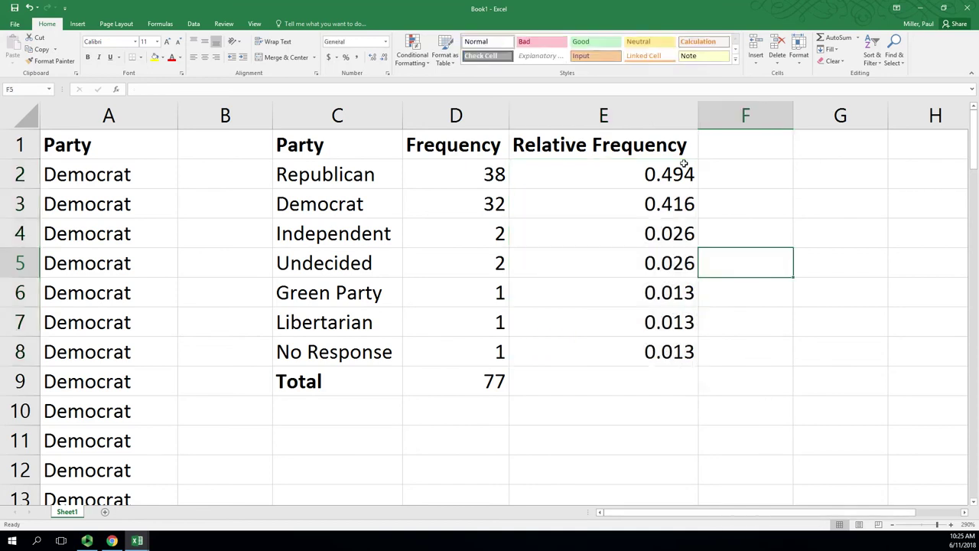
drag(679, 167, 680, 355)
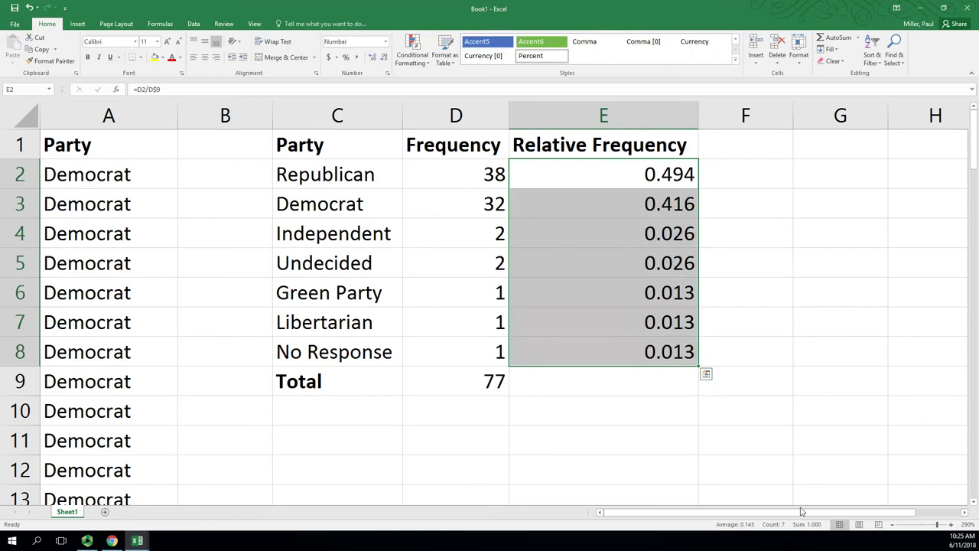